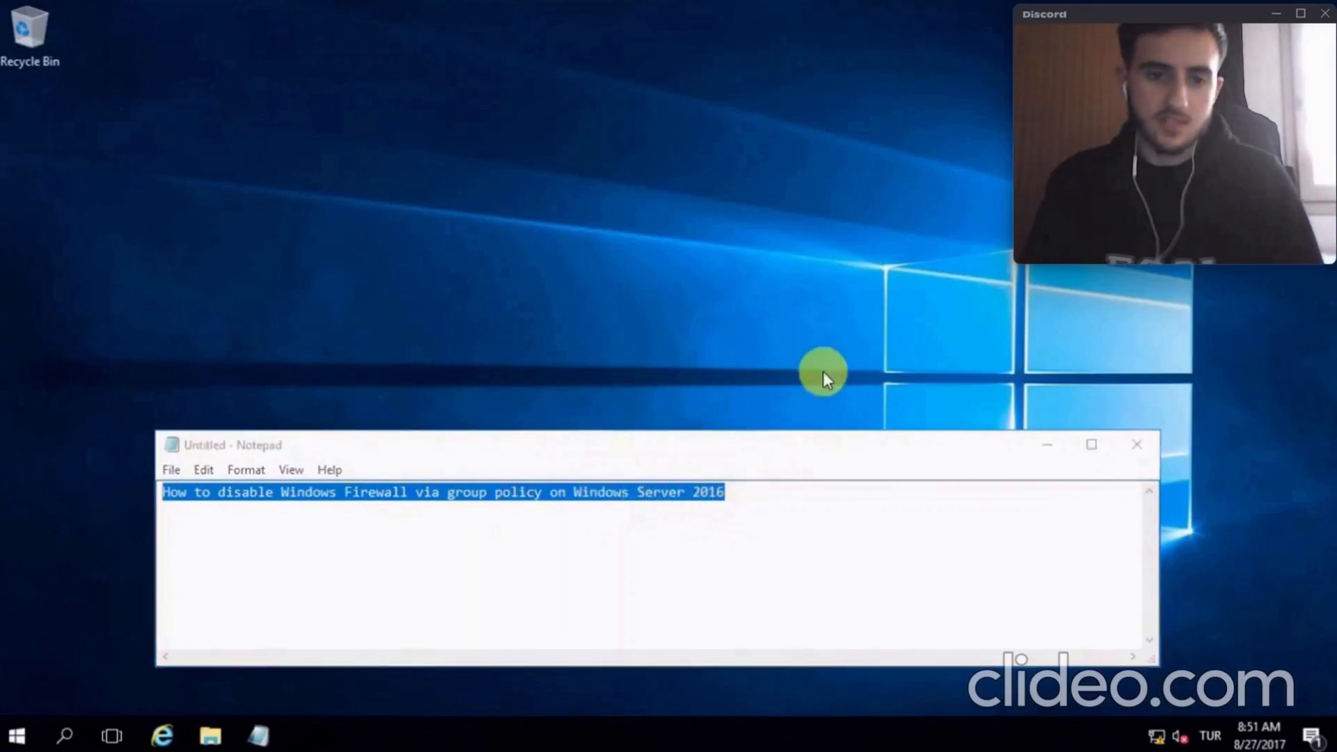
Minimize the open note and launch Group Policy Management from the Windows Administrative Tools
{"action": "left_click", "coordinate": [1047, 443]}
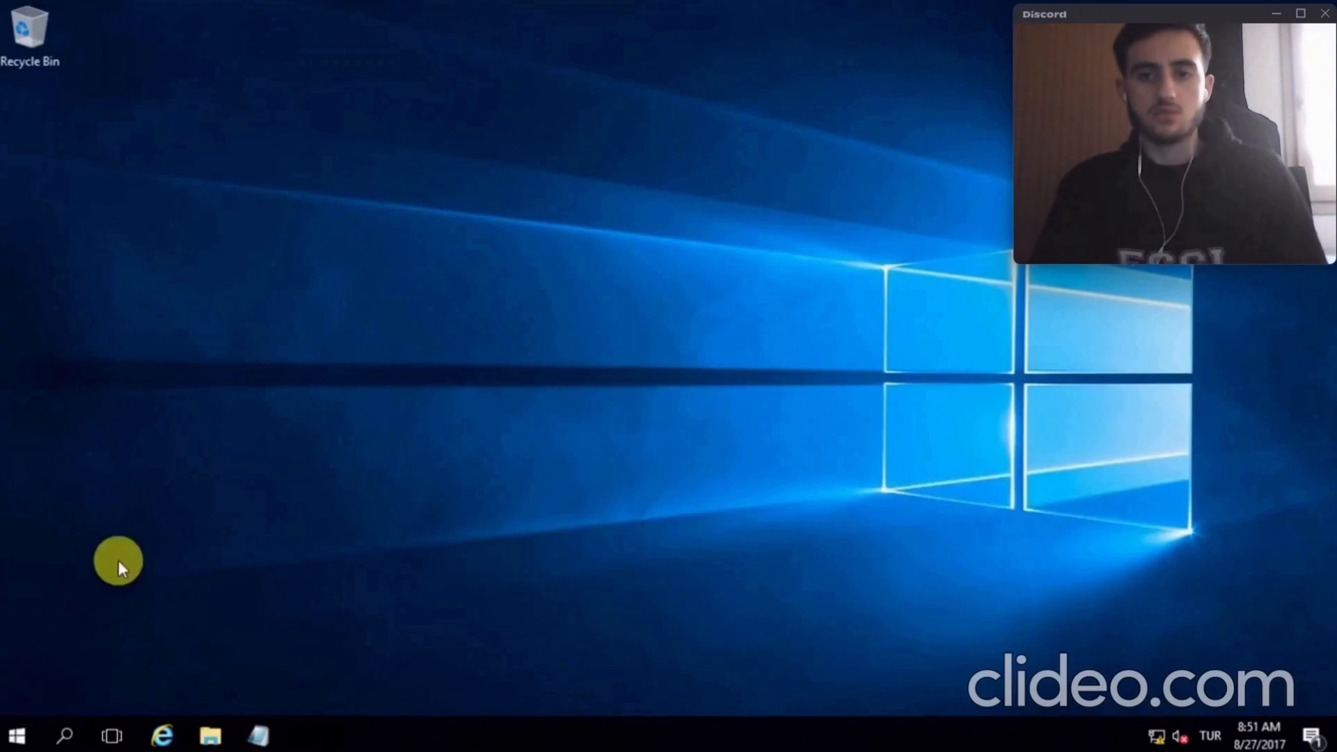
{"action": "key", "text": "super"}
{"action": "left_click", "coordinate": [199, 581]}
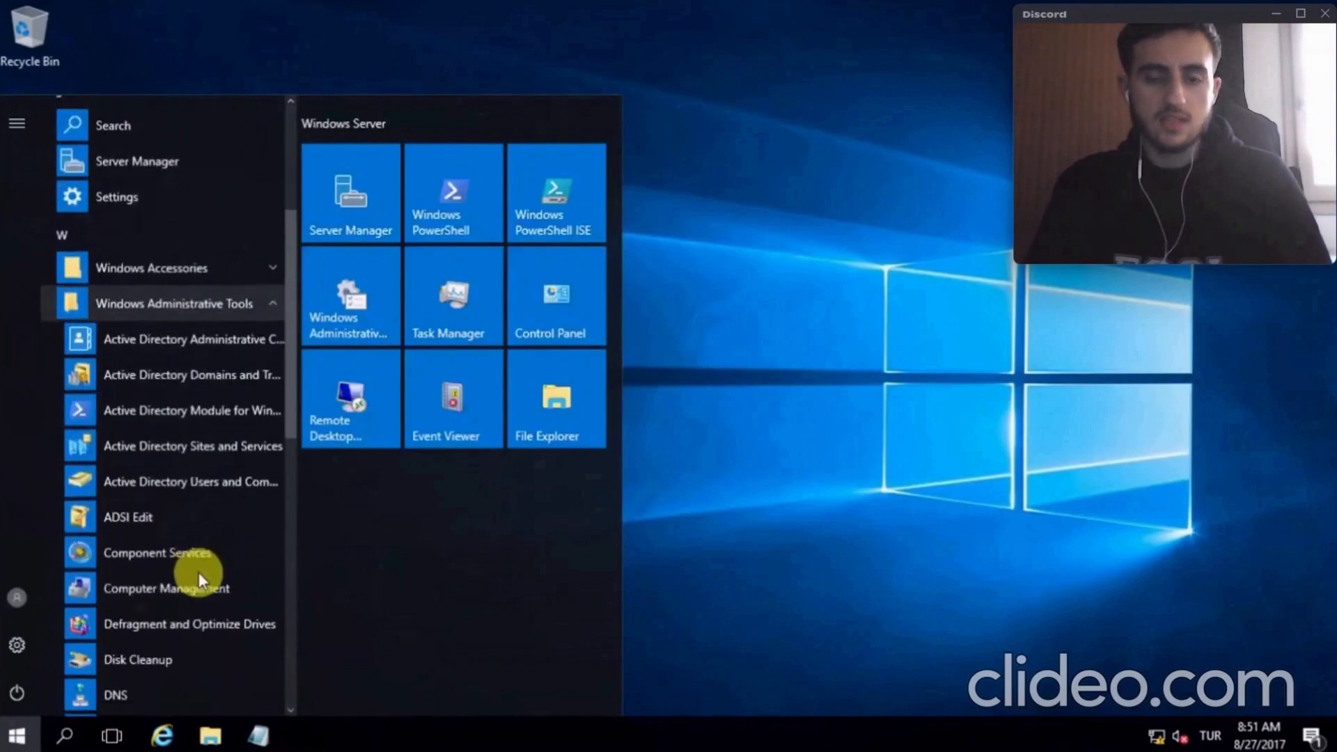
{"action": "scroll", "coordinate": [198, 574], "scroll_direction": "down", "scroll_amount": 4}
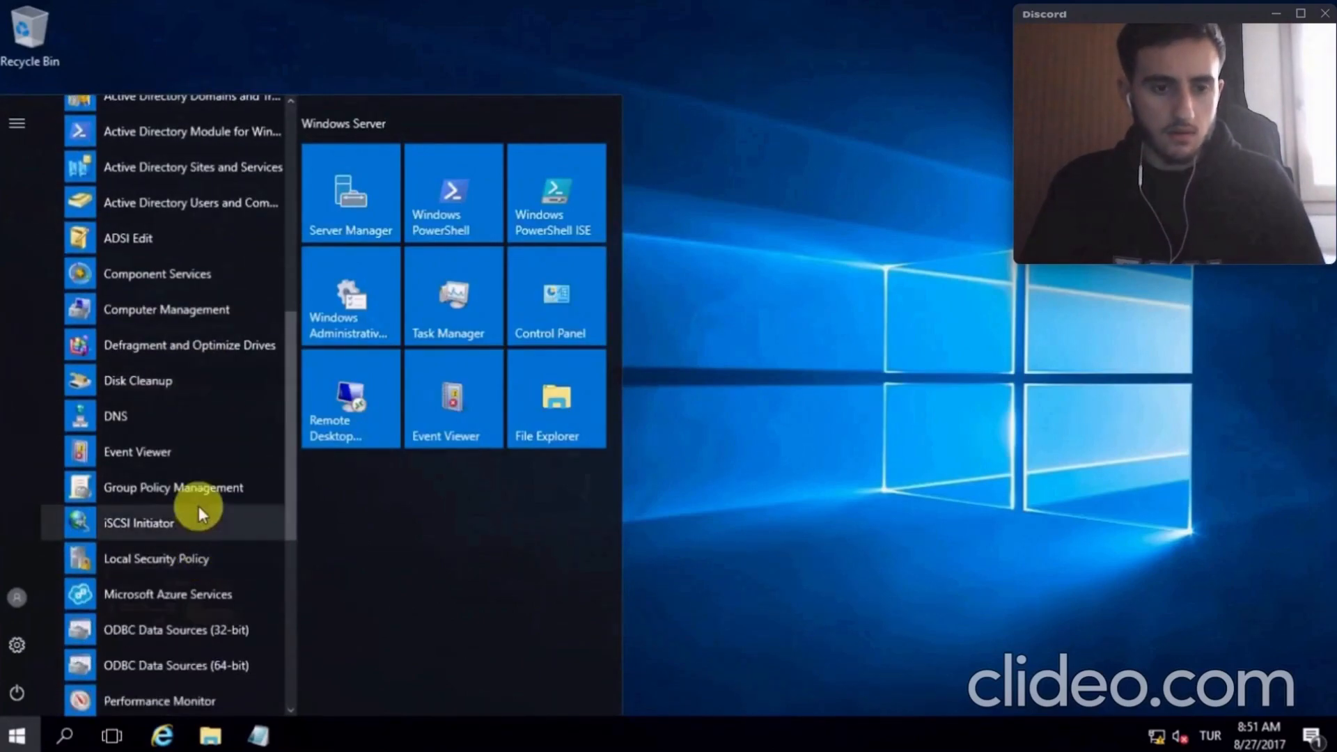
{"action": "left_click", "coordinate": [194, 485]}
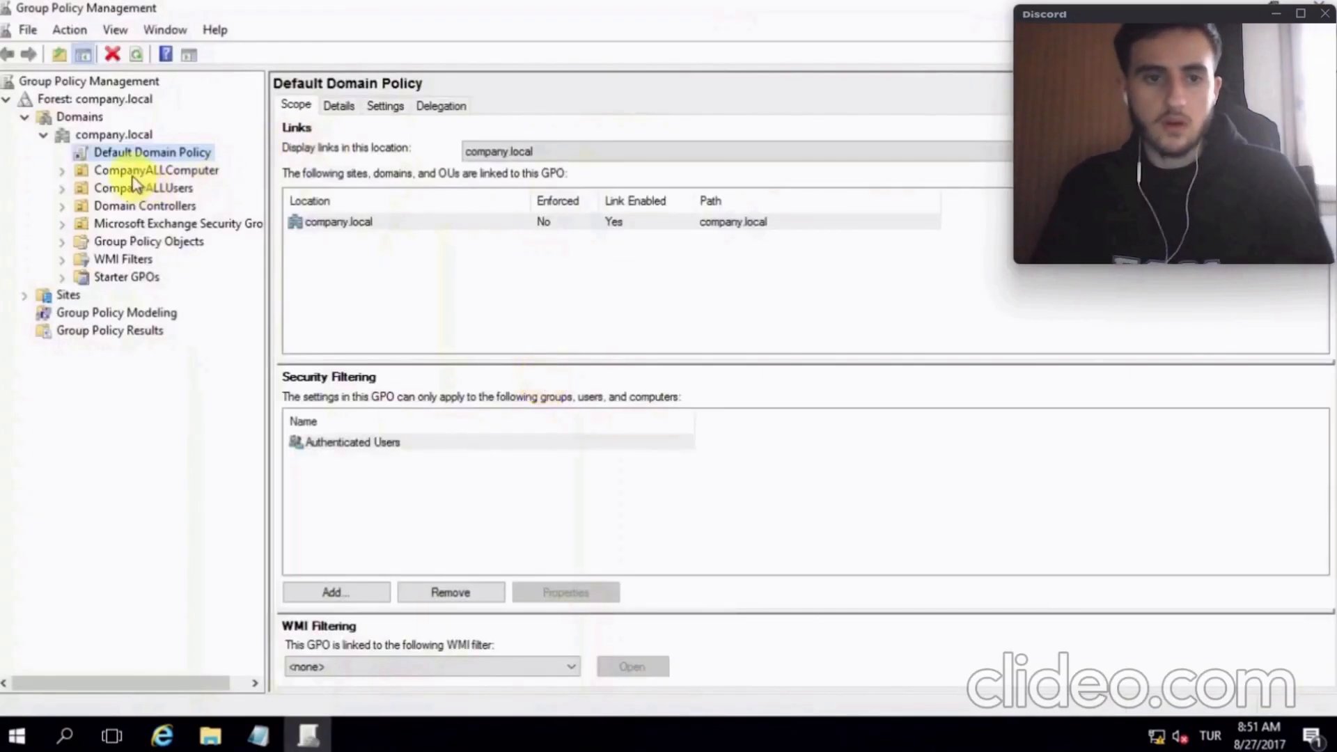
Open the Default Domain Policy of company.local for editing and expand Administrative Templates under the Computer Configuration policies
{"action": "right_click", "coordinate": [127, 158]}
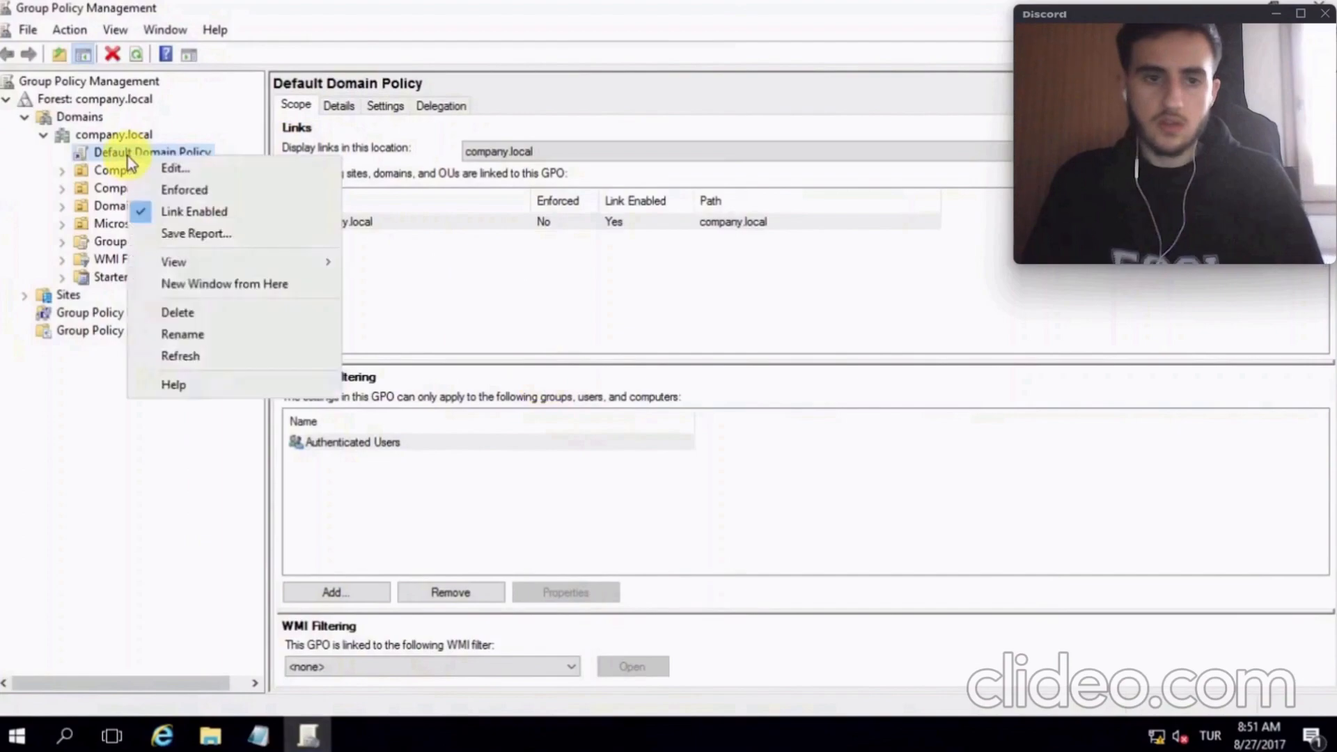
{"action": "left_click", "coordinate": [158, 168]}
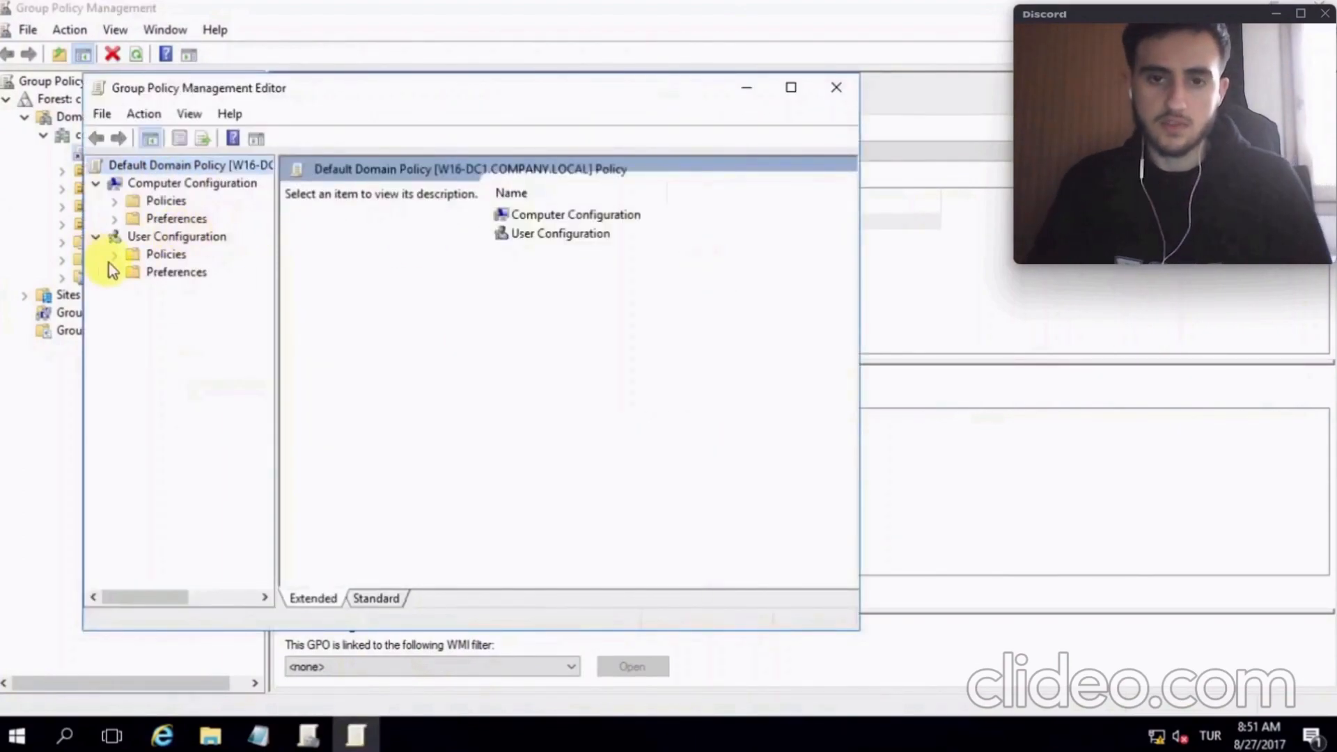
{"action": "left_click", "coordinate": [114, 220]}
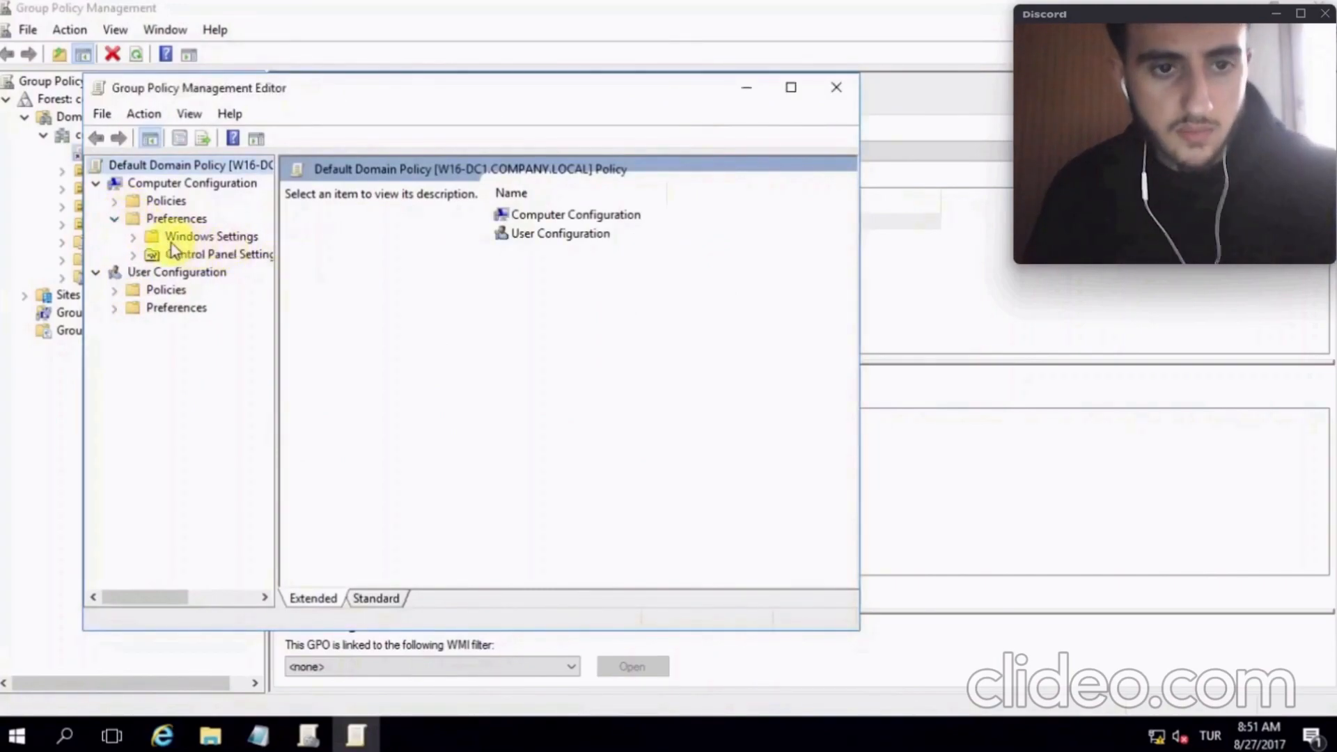
{"action": "left_click", "coordinate": [111, 220]}
{"action": "left_click", "coordinate": [116, 201]}
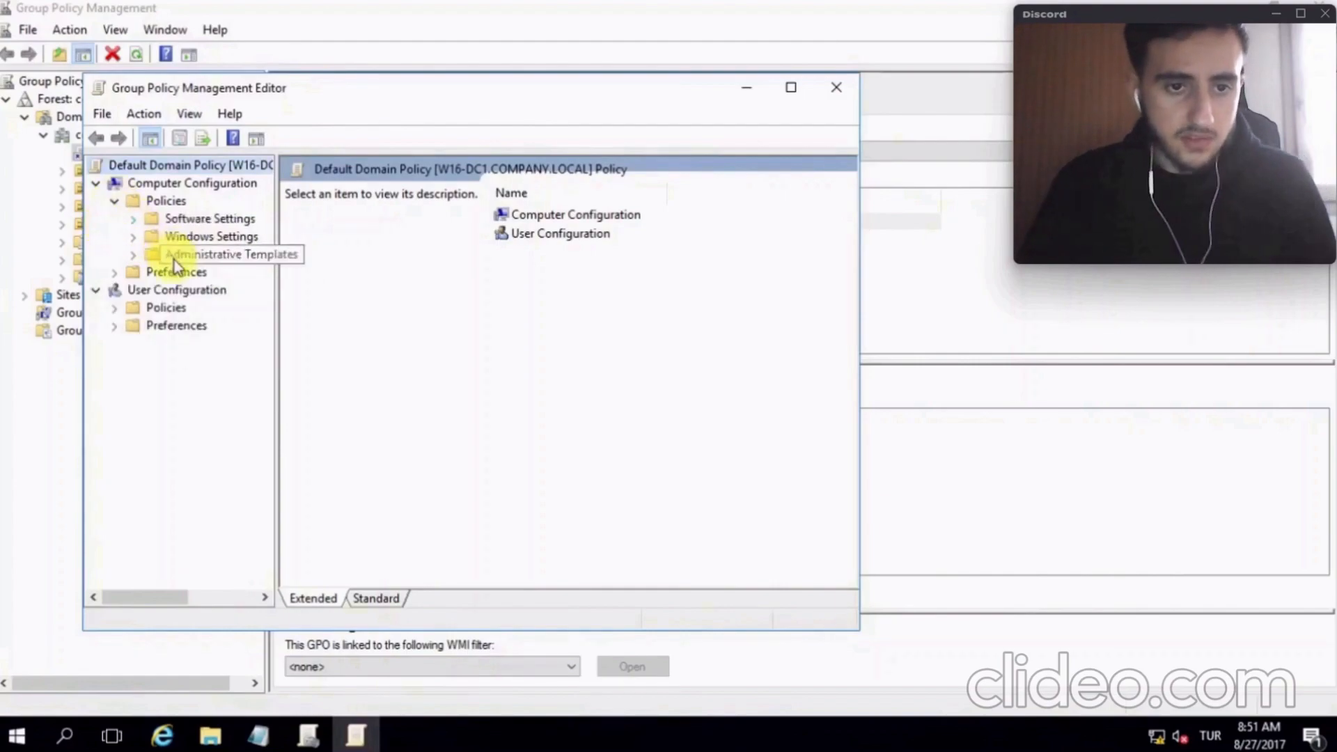
{"action": "double_click", "coordinate": [140, 258]}
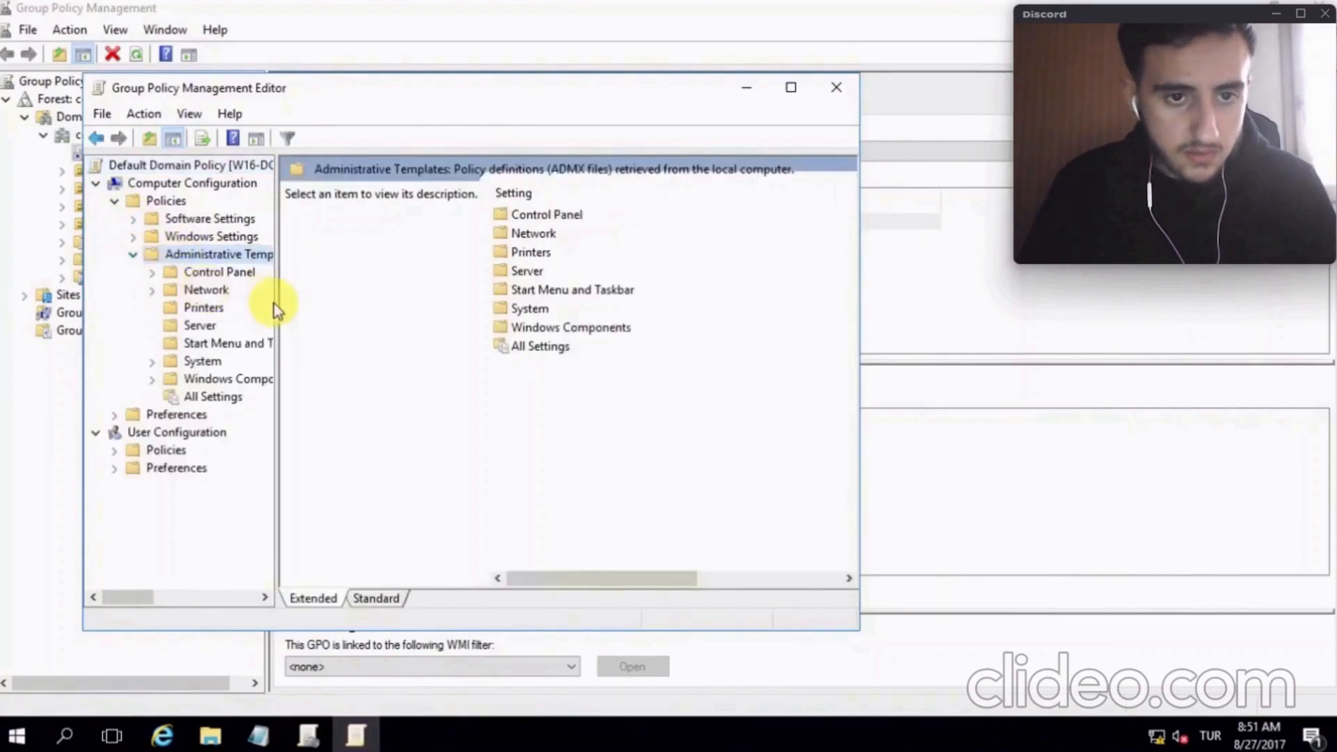
Show the Domain Profile settings under Network, Network Connections, Windows Firewall, with the tree widened and the editor maximized
{"action": "double_click", "coordinate": [215, 290]}
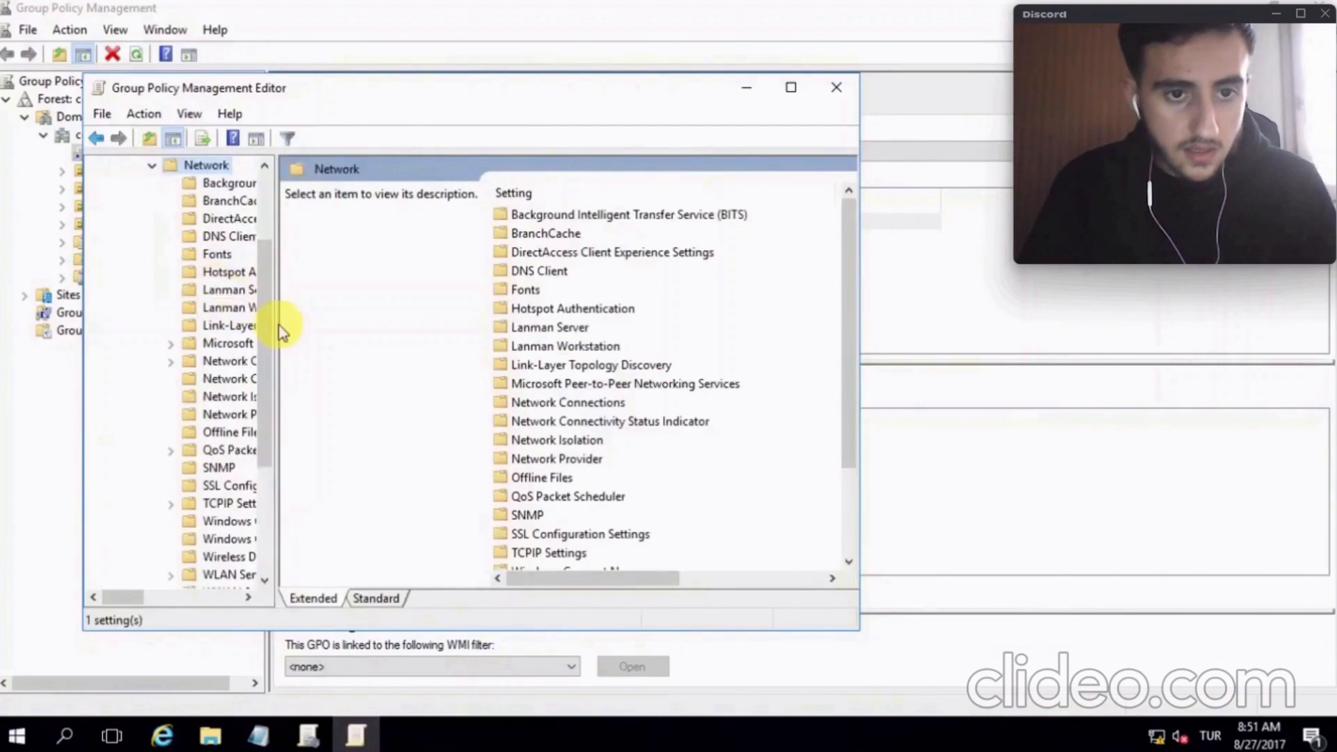
{"action": "left_click_drag", "start_coordinate": [289, 328], "coordinate": [487, 327]}
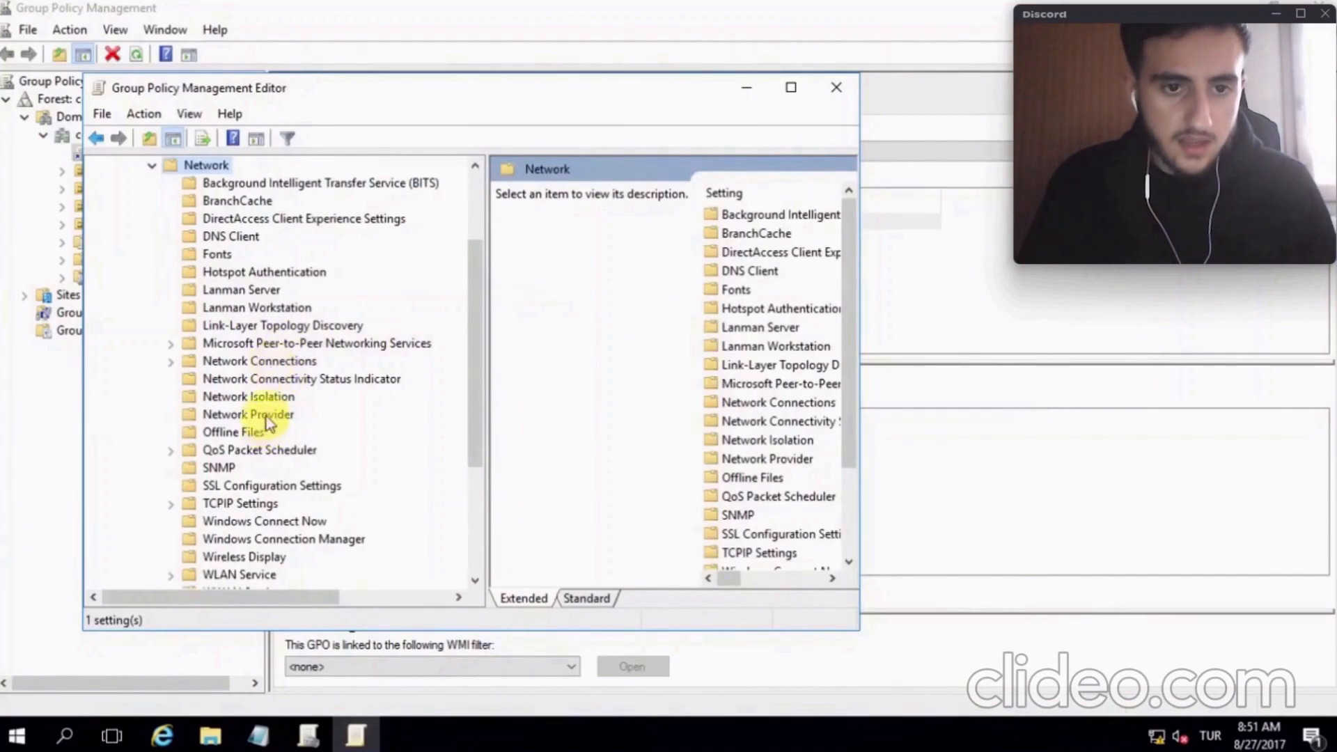
{"action": "double_click", "coordinate": [273, 361]}
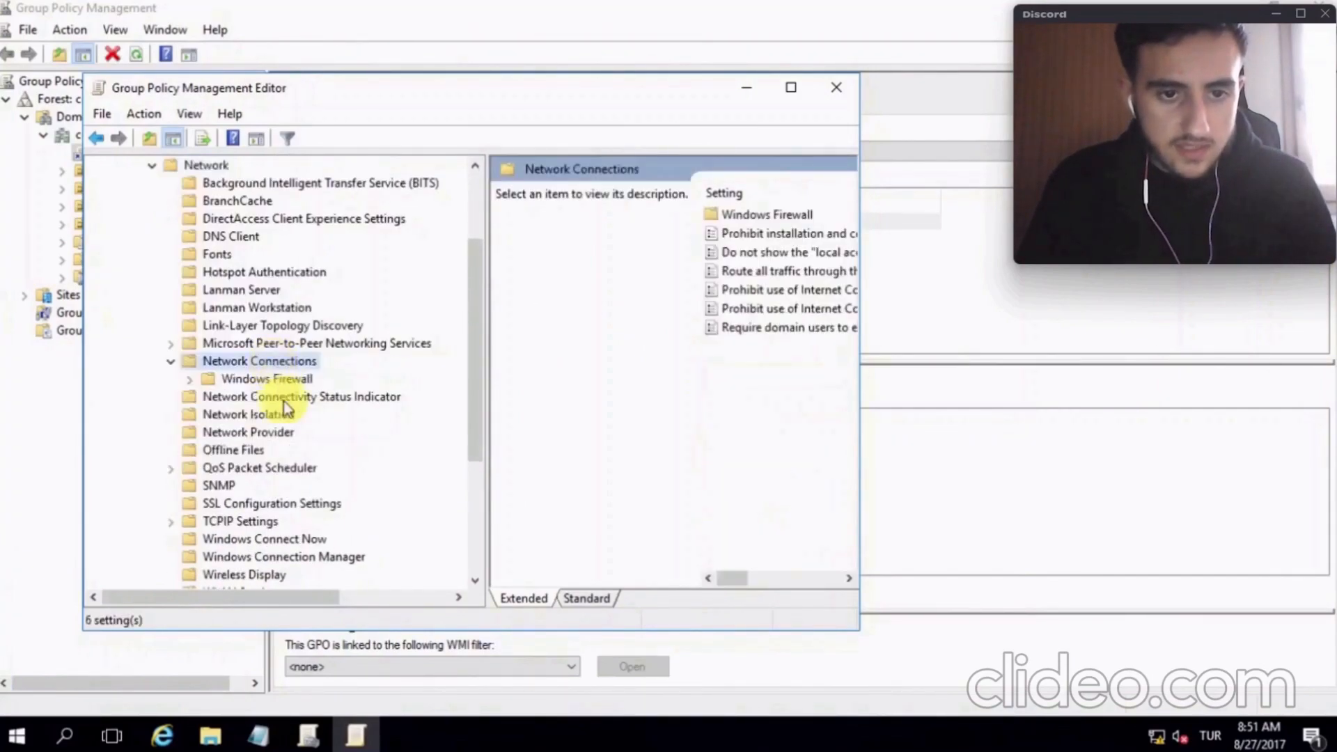
{"action": "left_click", "coordinate": [289, 378]}
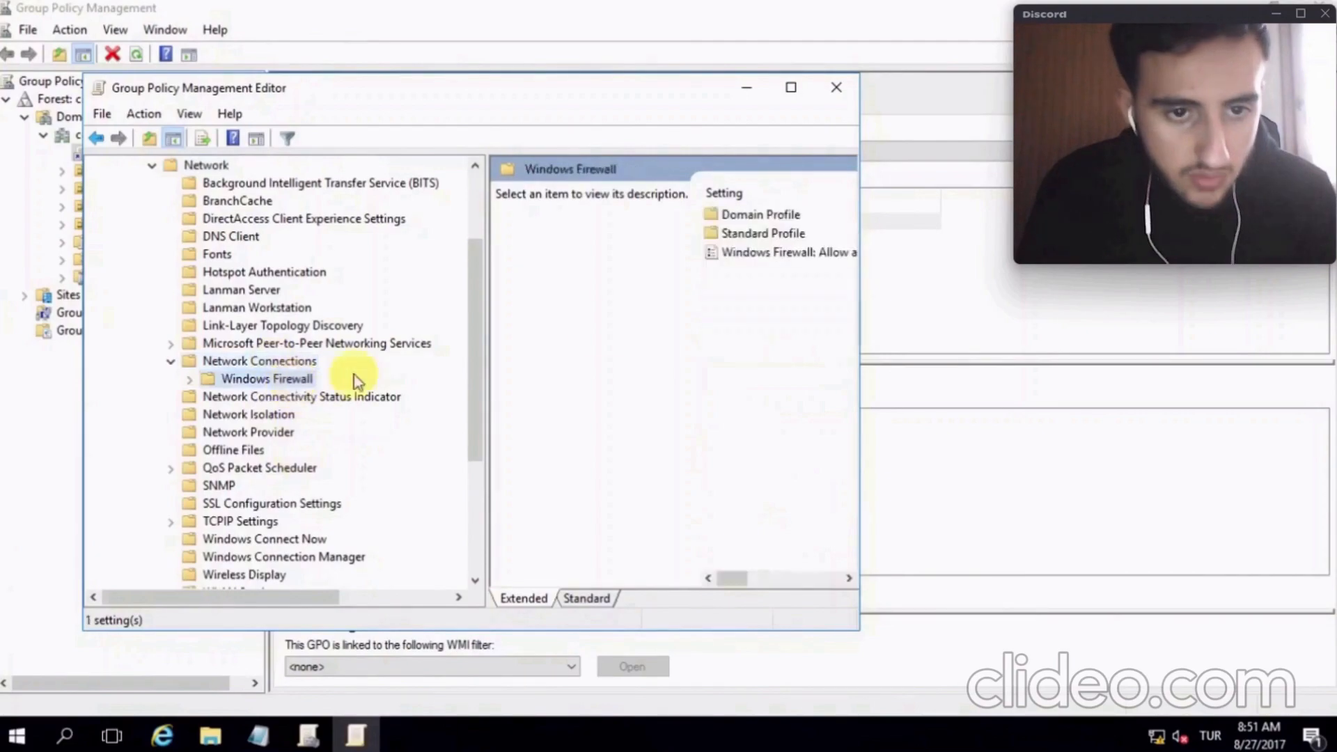
{"action": "left_click", "coordinate": [789, 89]}
{"action": "double_click", "coordinate": [651, 132]}
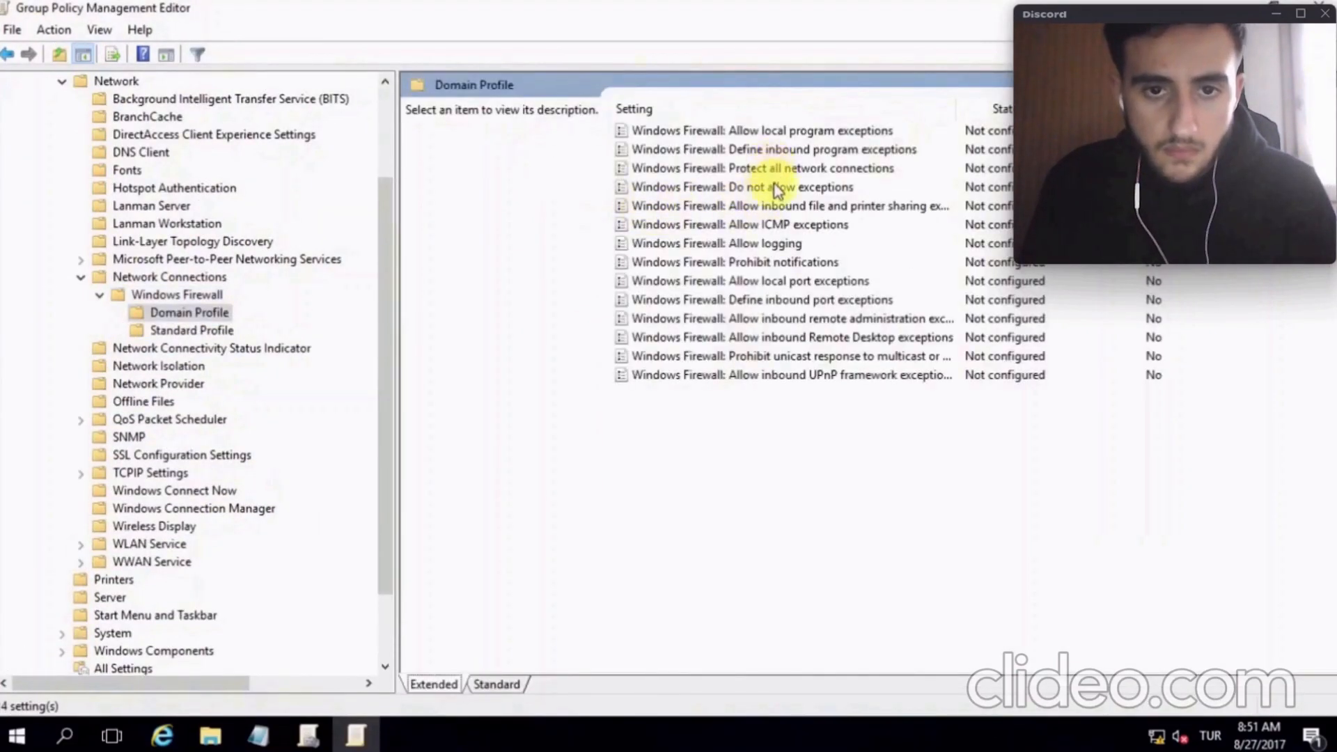
Set the domain profile policy "Windows Firewall: Protect all network connections" to Disabled and apply it
{"action": "double_click", "coordinate": [772, 169]}
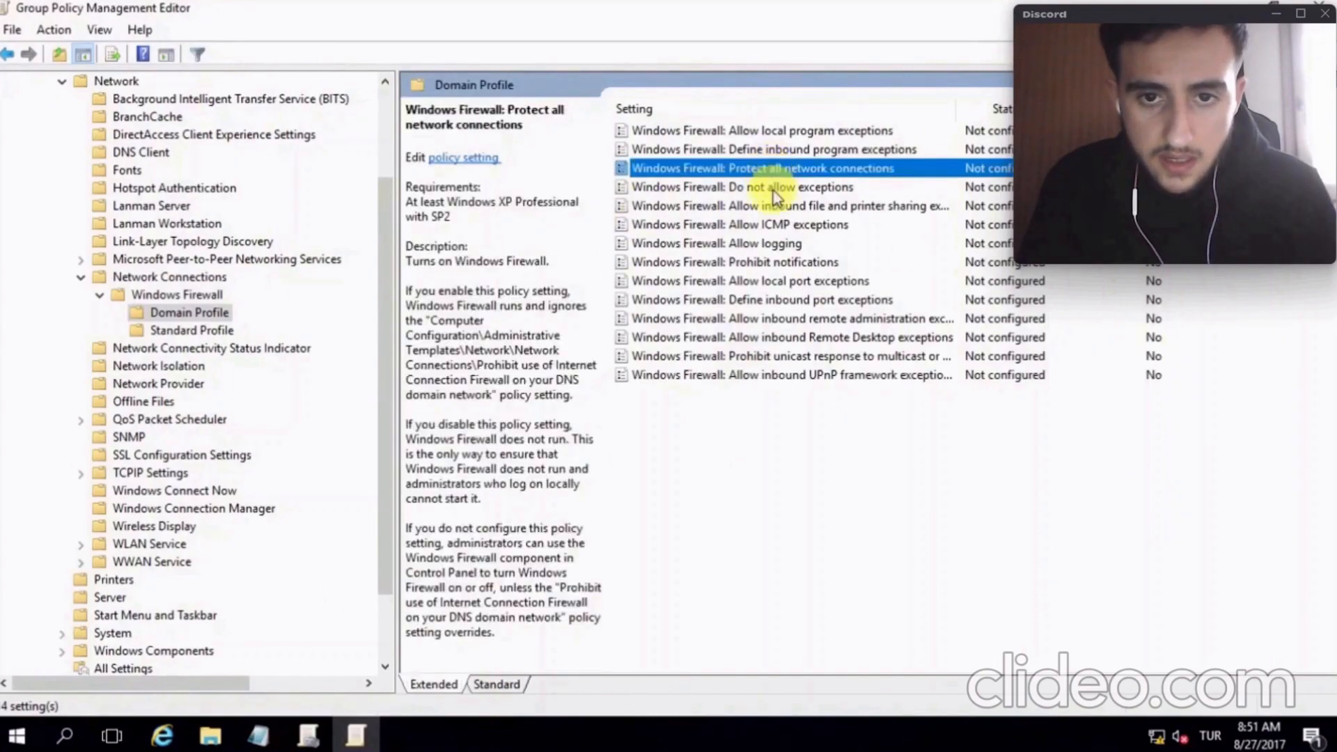
{"action": "left_click", "coordinate": [195, 273]}
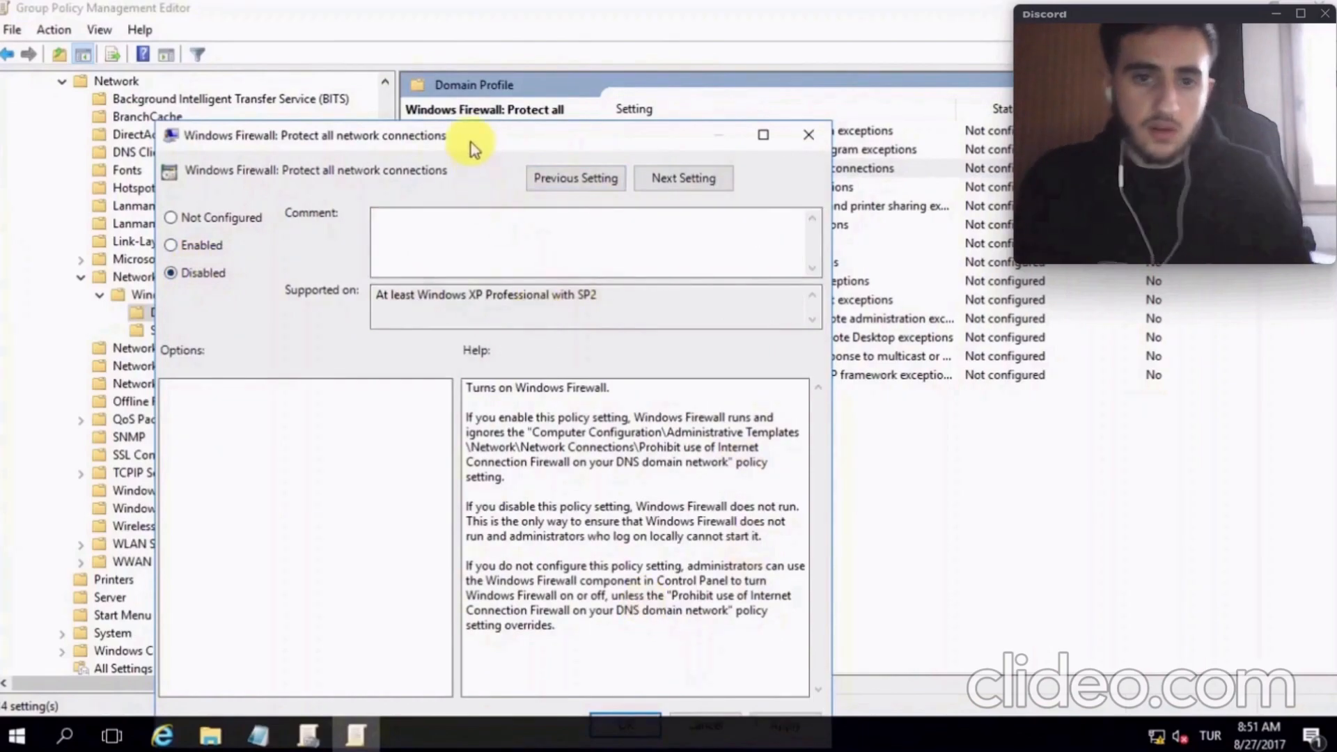
{"action": "left_click_drag", "start_coordinate": [466, 135], "coordinate": [471, 81]}
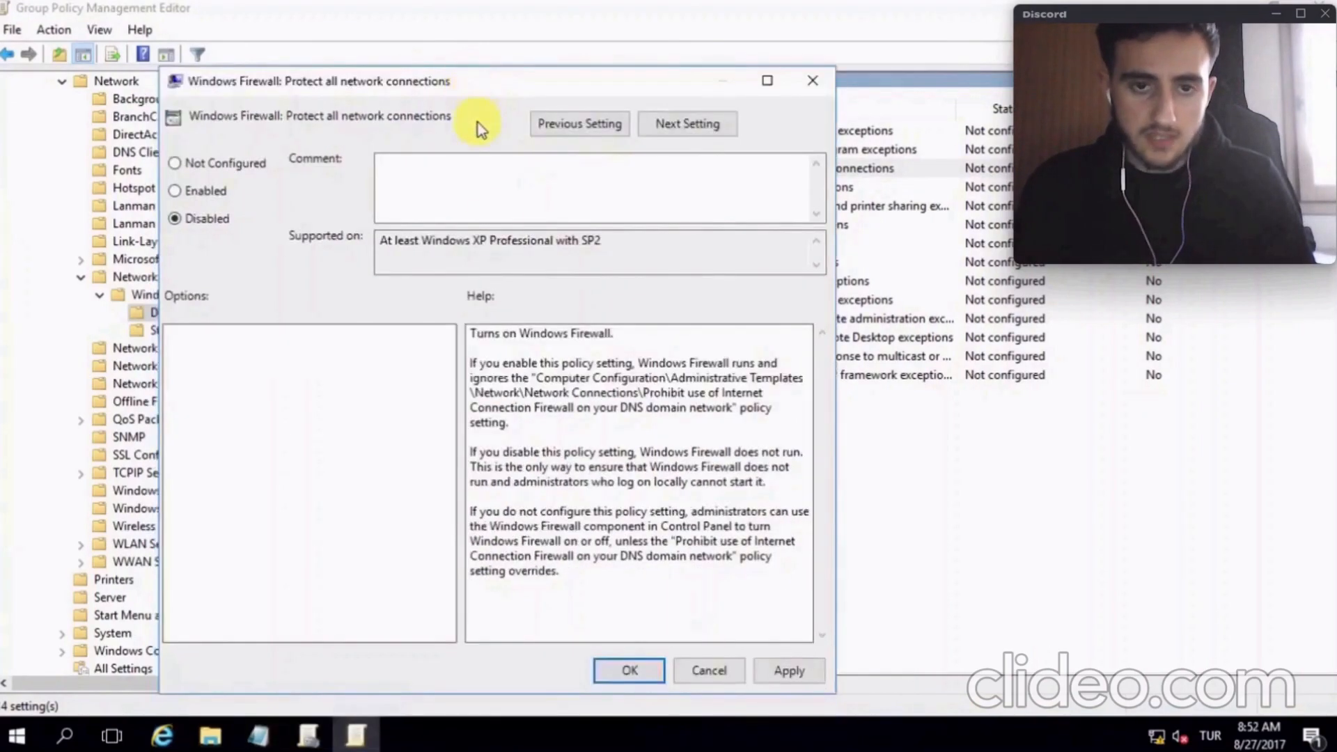
{"action": "left_click", "coordinate": [784, 671]}
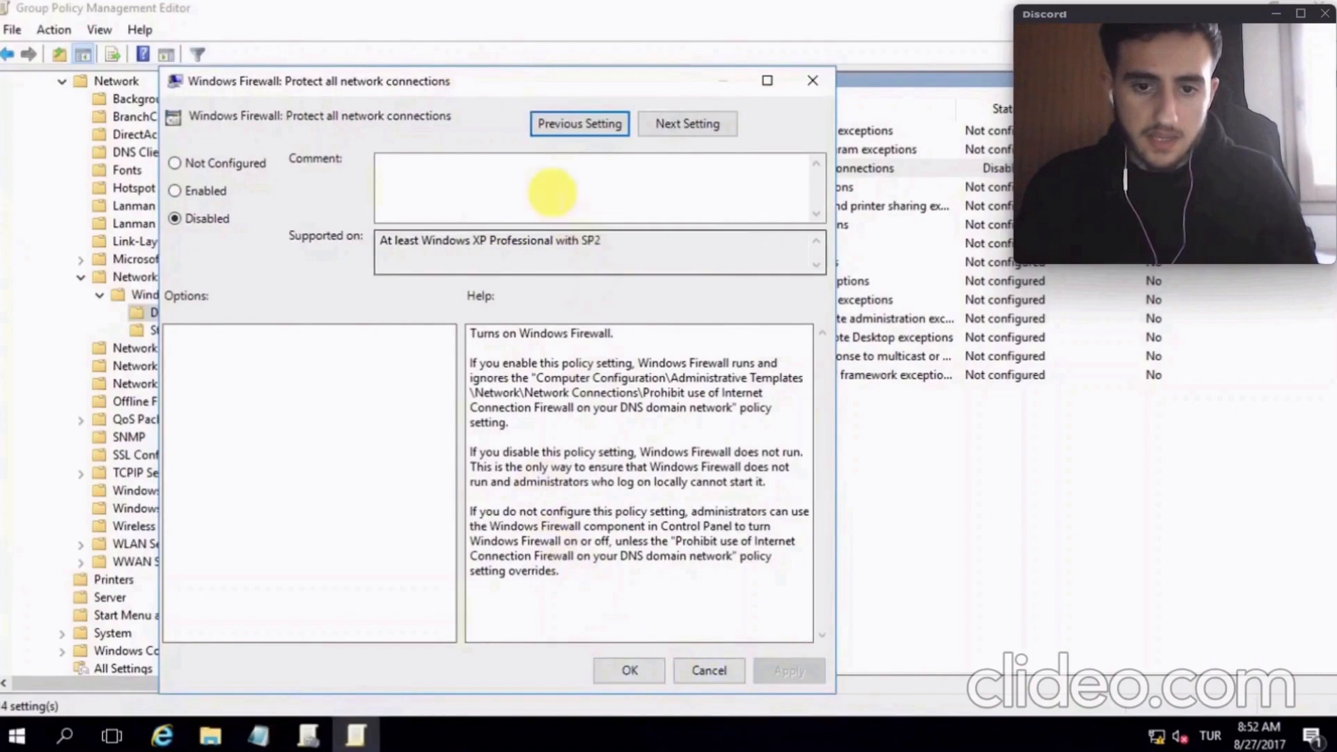
{"action": "left_click", "coordinate": [630, 670]}
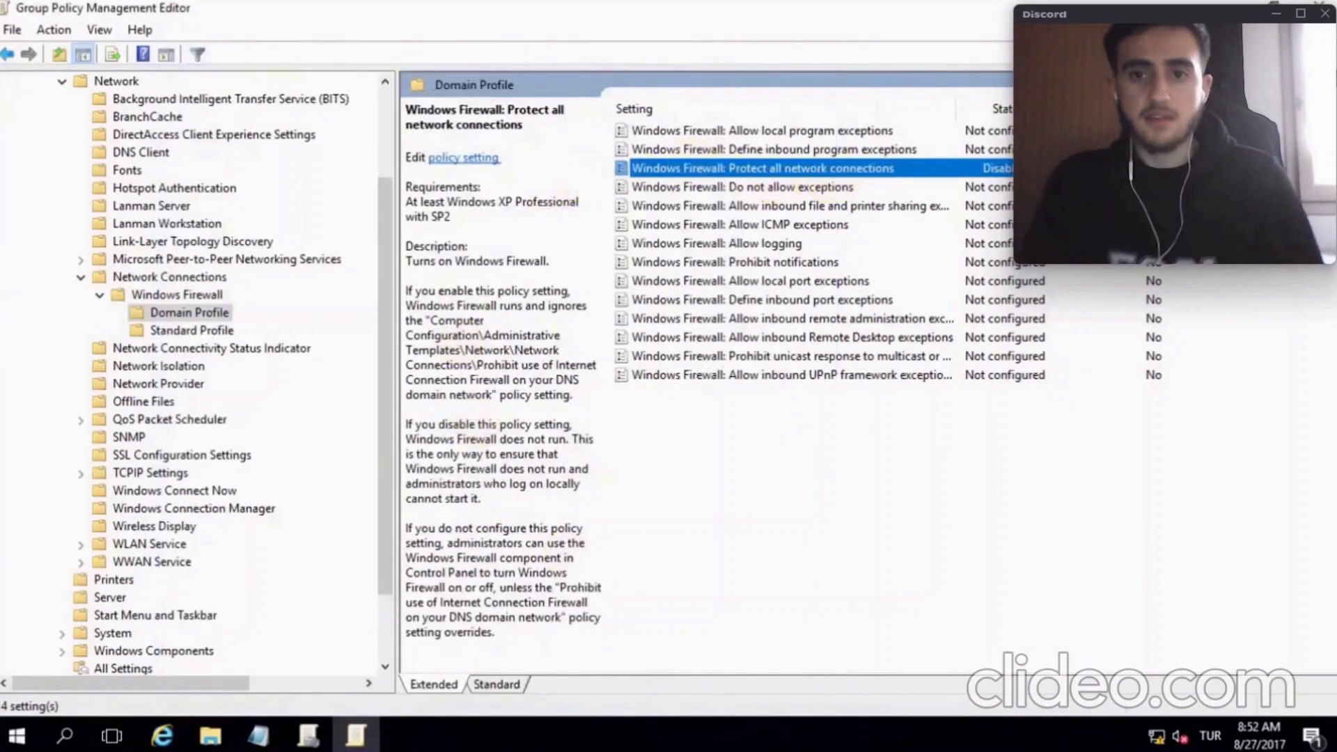
Collapse the Administrative Templates branch and expand Security Settings within the computer policies' Windows Settings
{"action": "left_click_drag", "start_coordinate": [390, 213], "coordinate": [383, 117]}
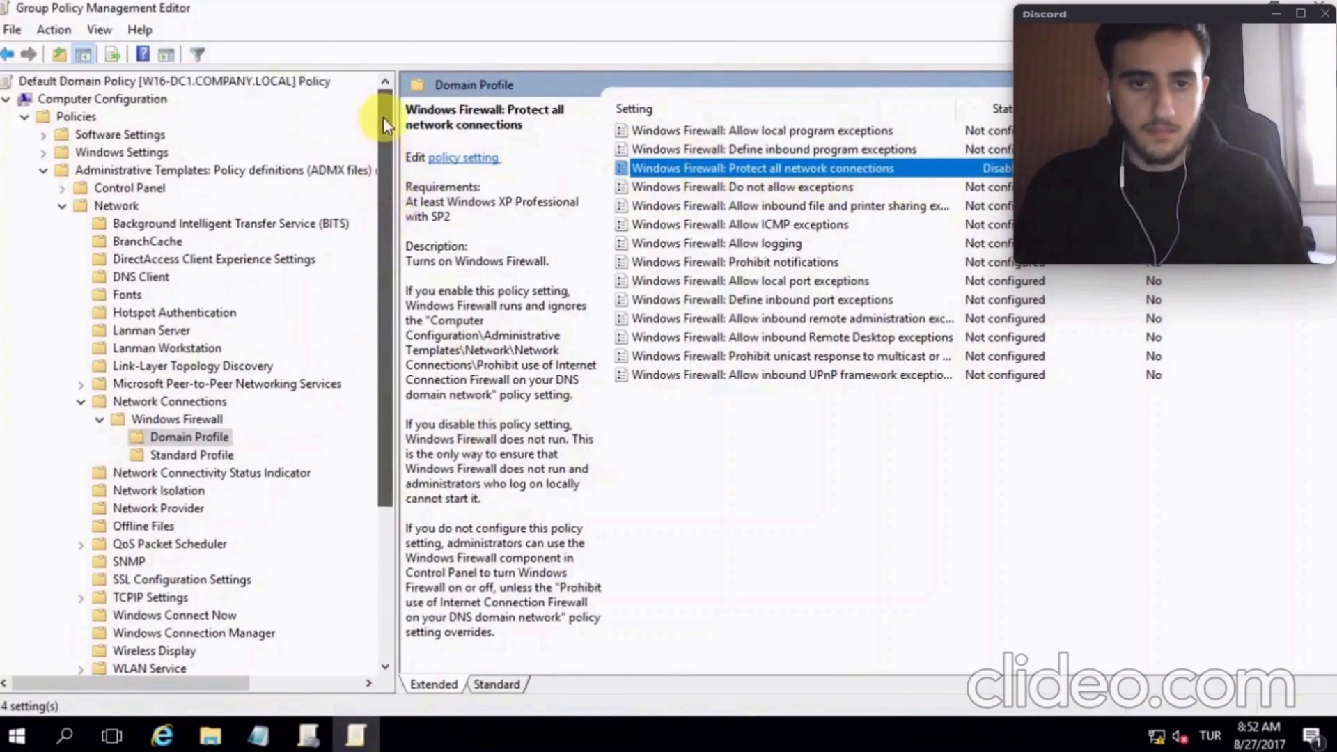
{"action": "left_click", "coordinate": [25, 117]}
{"action": "left_click", "coordinate": [25, 116]}
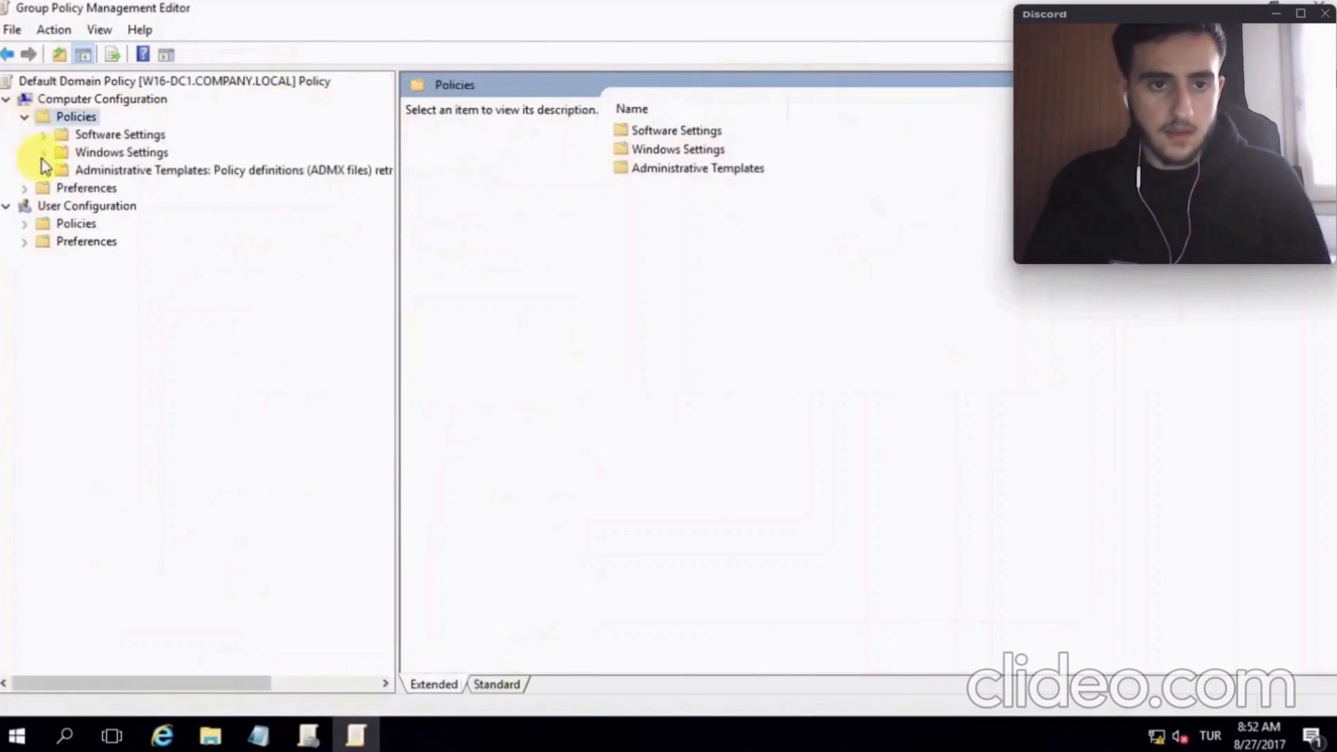
{"action": "left_click", "coordinate": [88, 153]}
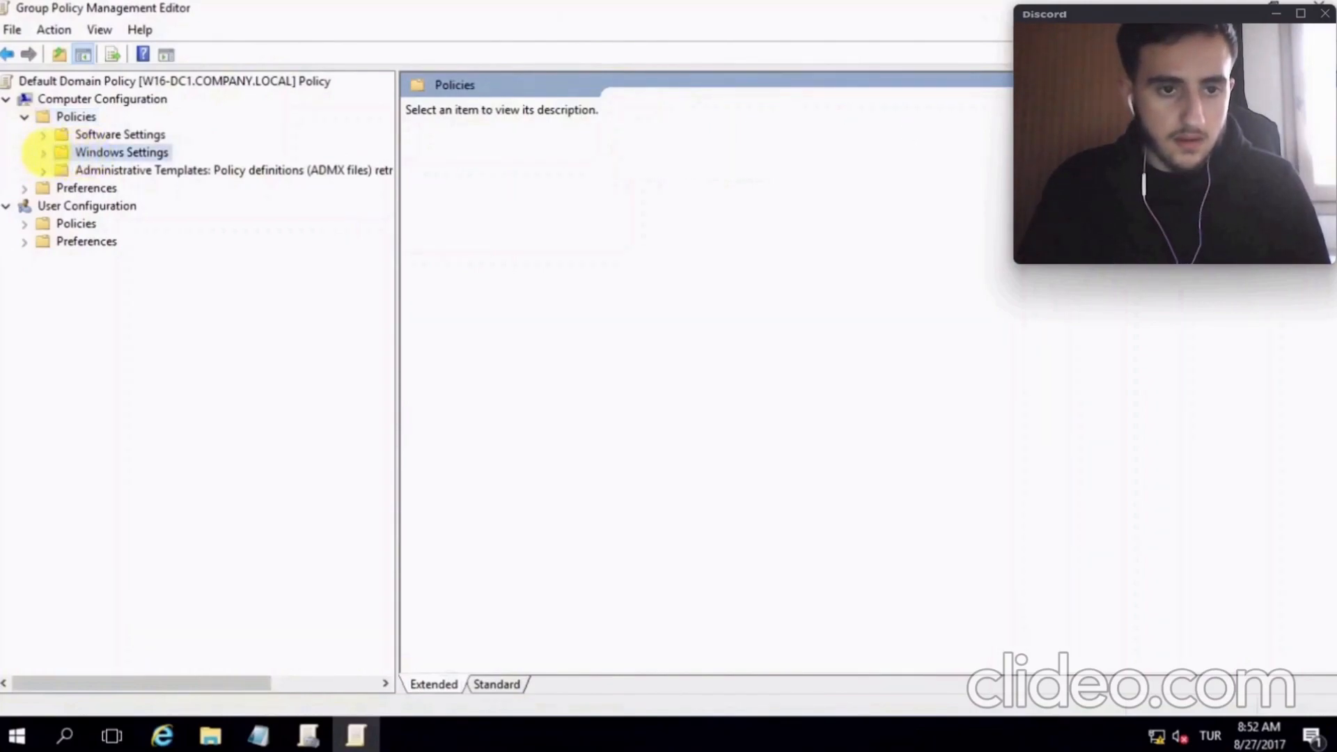
{"action": "left_click", "coordinate": [43, 152]}
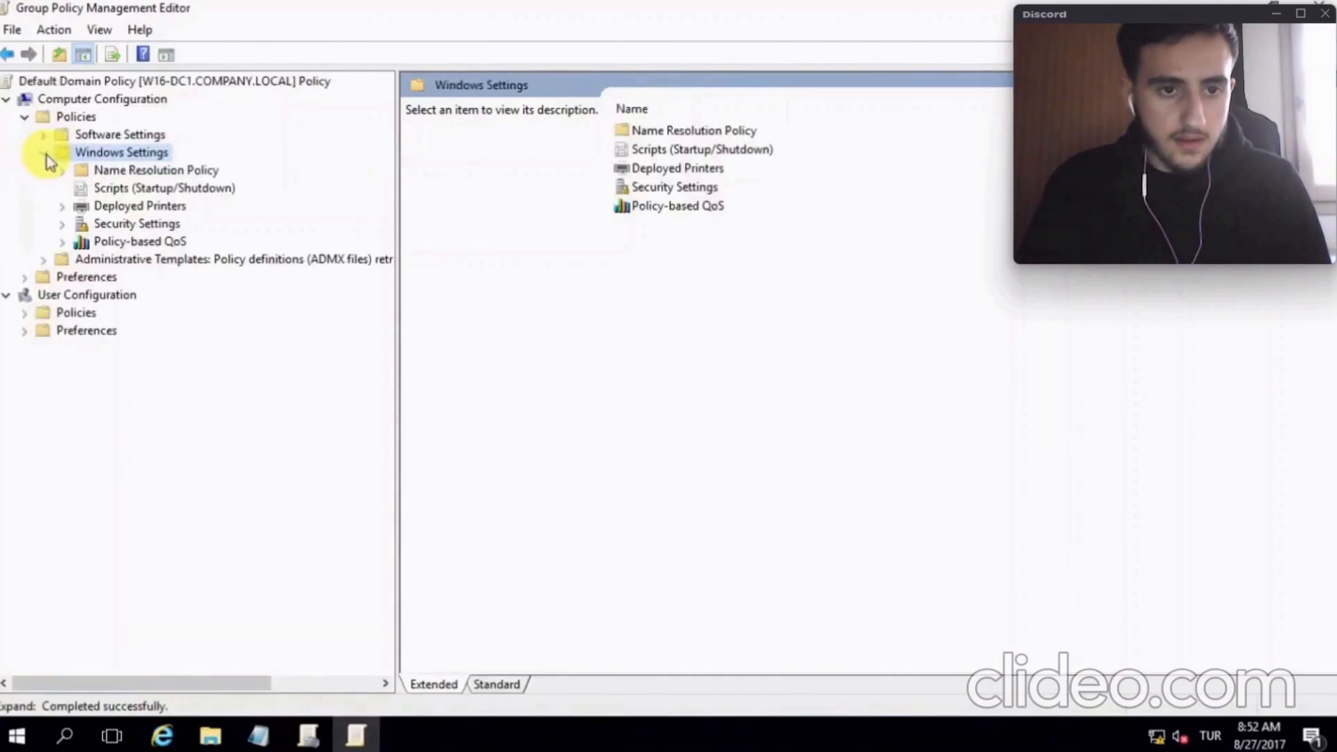
{"action": "left_click", "coordinate": [132, 224]}
{"action": "left_click", "coordinate": [62, 223]}
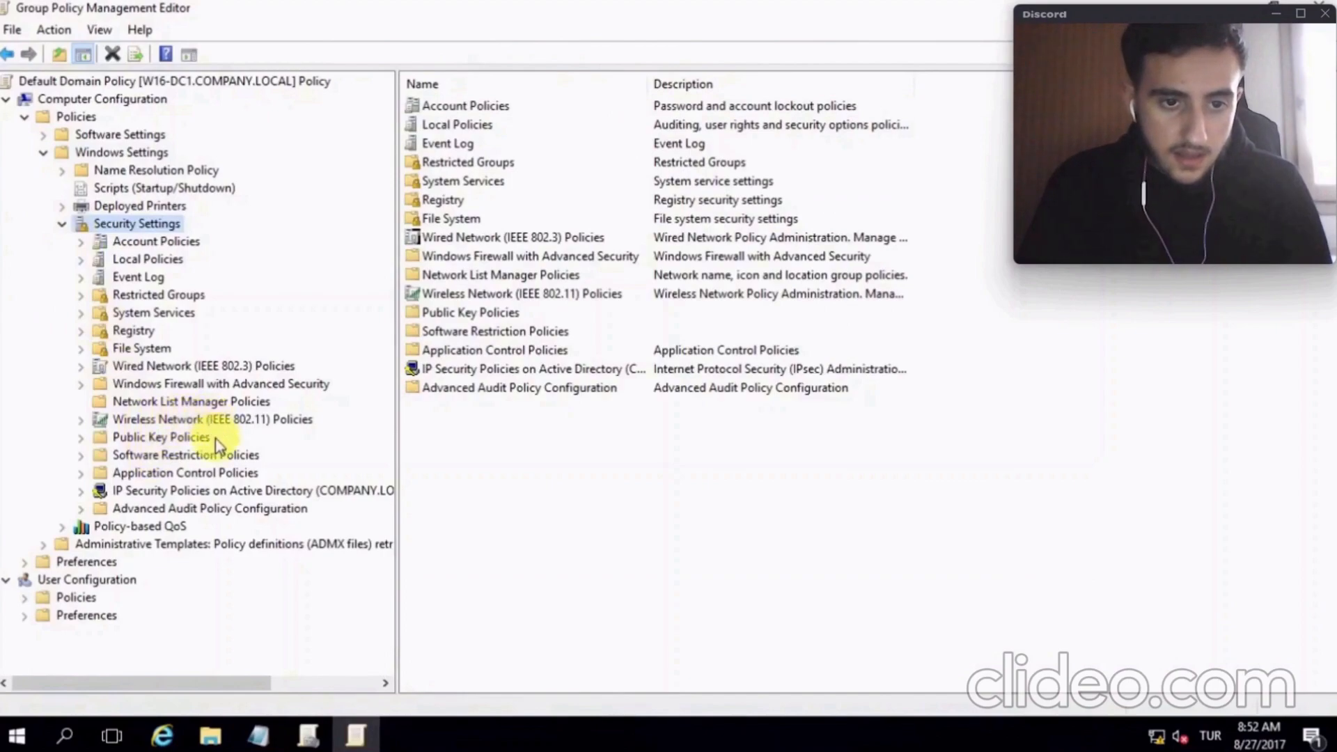
Expand Windows Firewall with Advanced Security and open the properties of the LDAP firewall policy inside it
{"action": "left_click", "coordinate": [185, 383]}
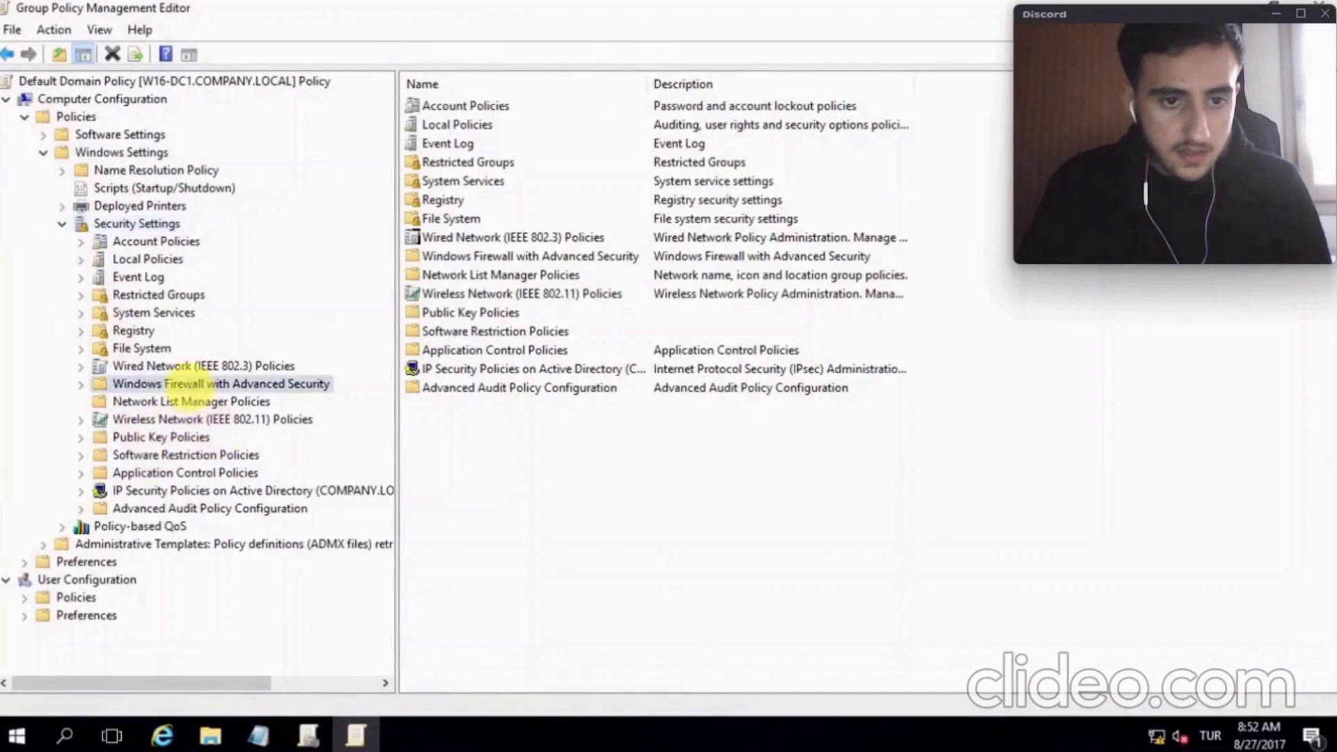
{"action": "right_click", "coordinate": [265, 390]}
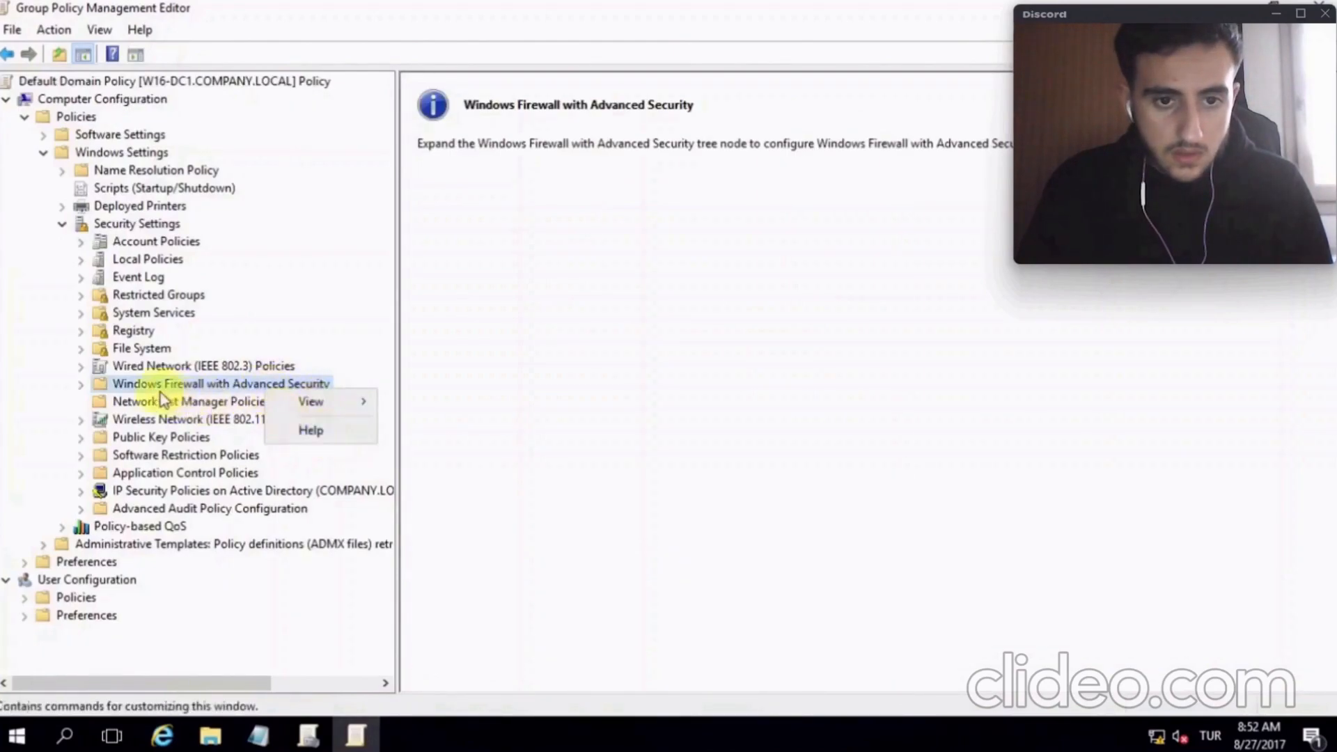
{"action": "left_click", "coordinate": [89, 381]}
{"action": "left_click", "coordinate": [150, 403]}
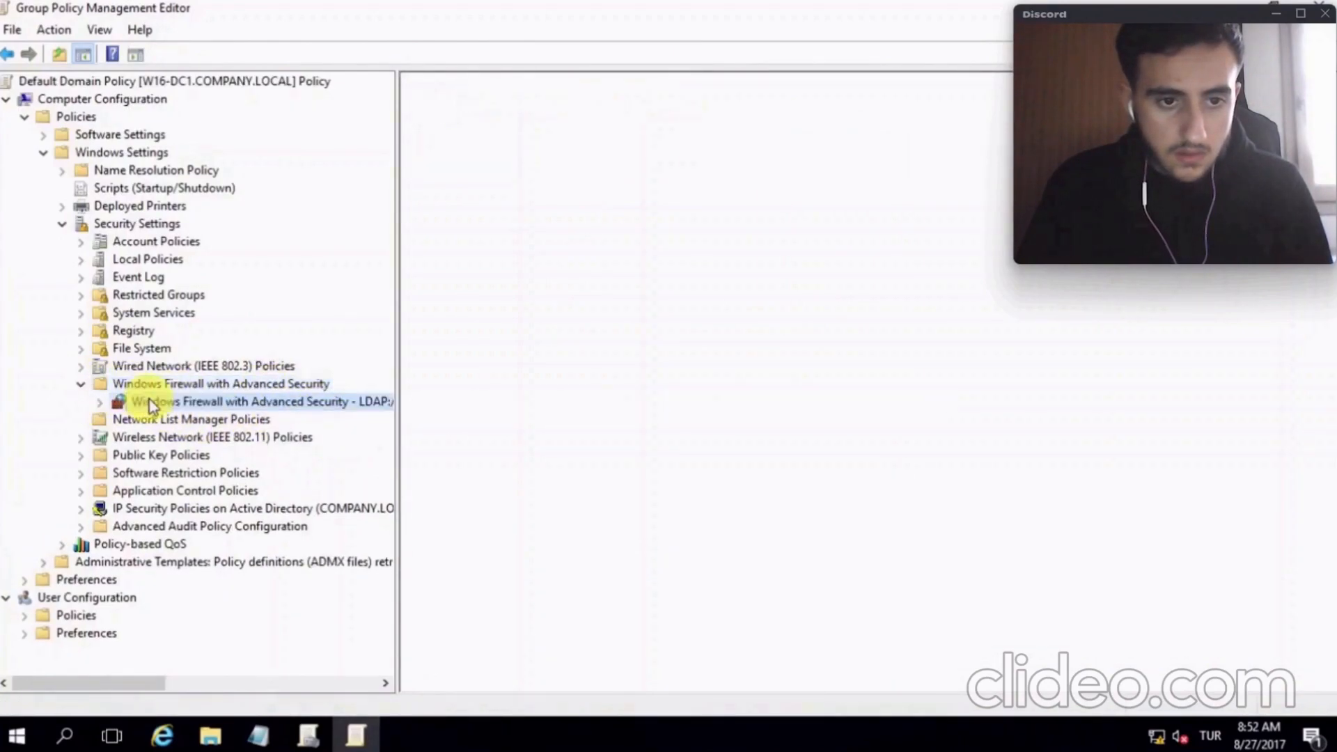
{"action": "right_click", "coordinate": [150, 403]}
{"action": "left_click", "coordinate": [203, 563]}
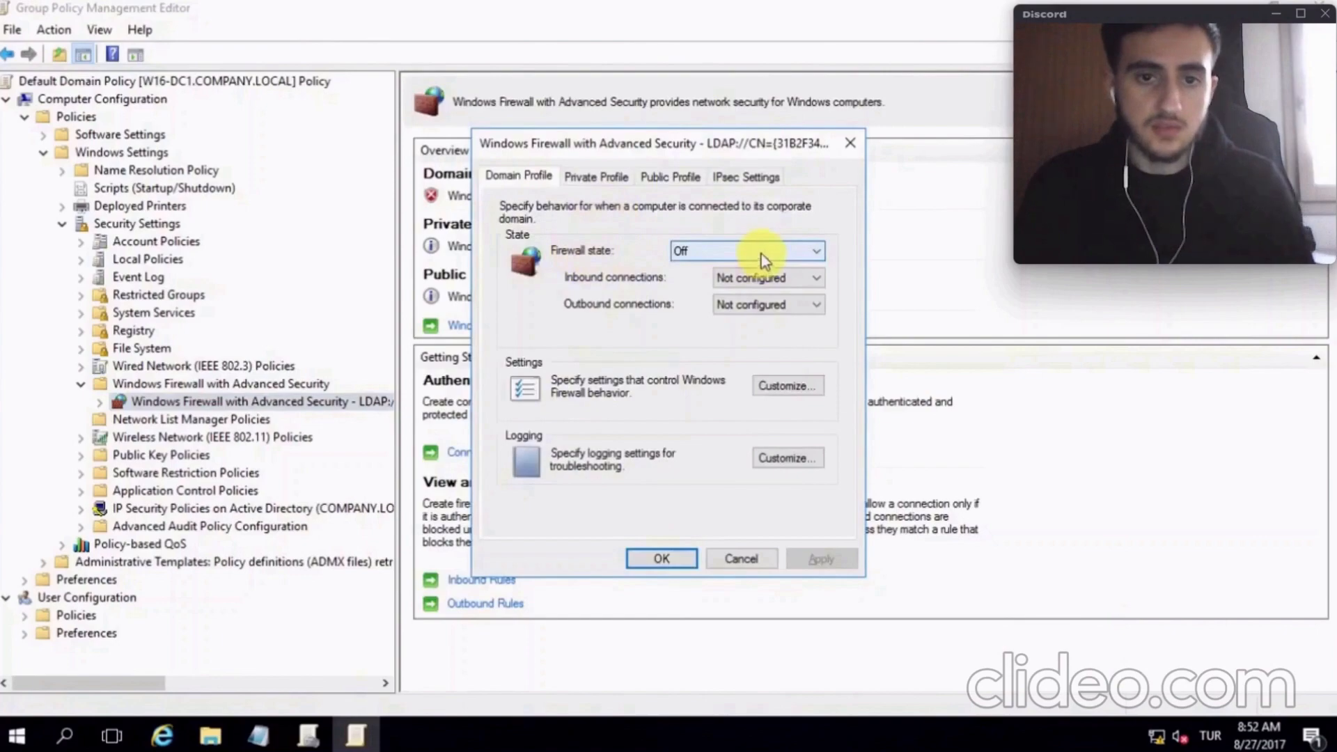
Set the firewall state of the Private Profile to Off and apply the change
{"action": "left_click", "coordinate": [596, 182]}
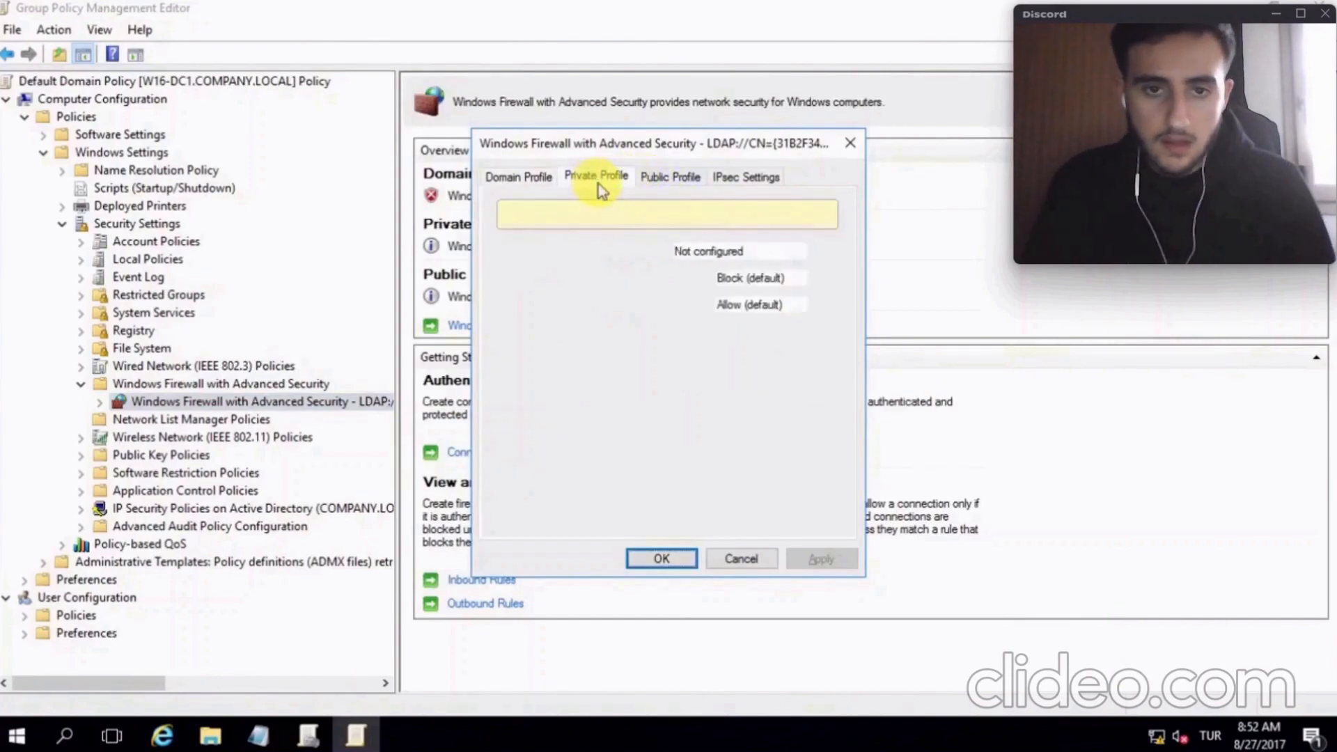
{"action": "left_click", "coordinate": [689, 258]}
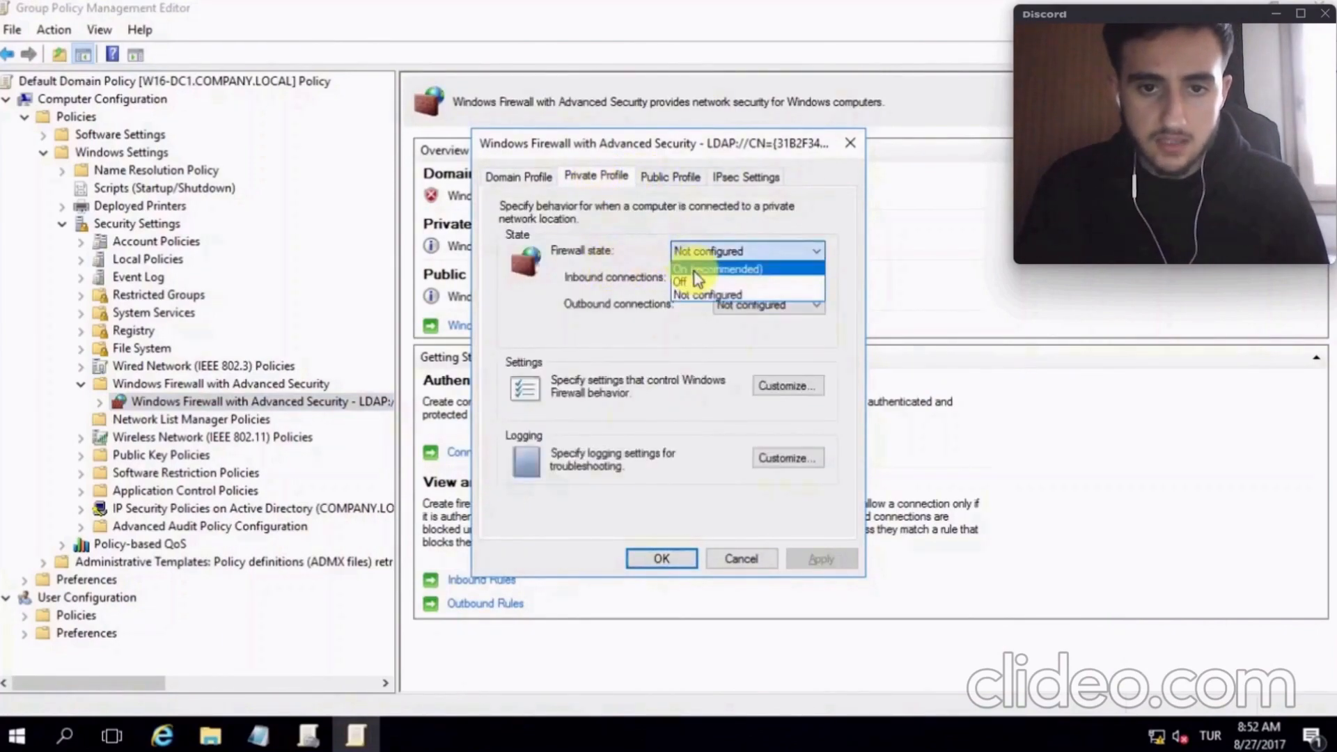
{"action": "left_click", "coordinate": [688, 283]}
{"action": "left_click", "coordinate": [797, 557]}
Set the firewall state of the Public Profile to Off, apply it, and return to the Domain Profile settings
{"action": "left_click", "coordinate": [665, 177]}
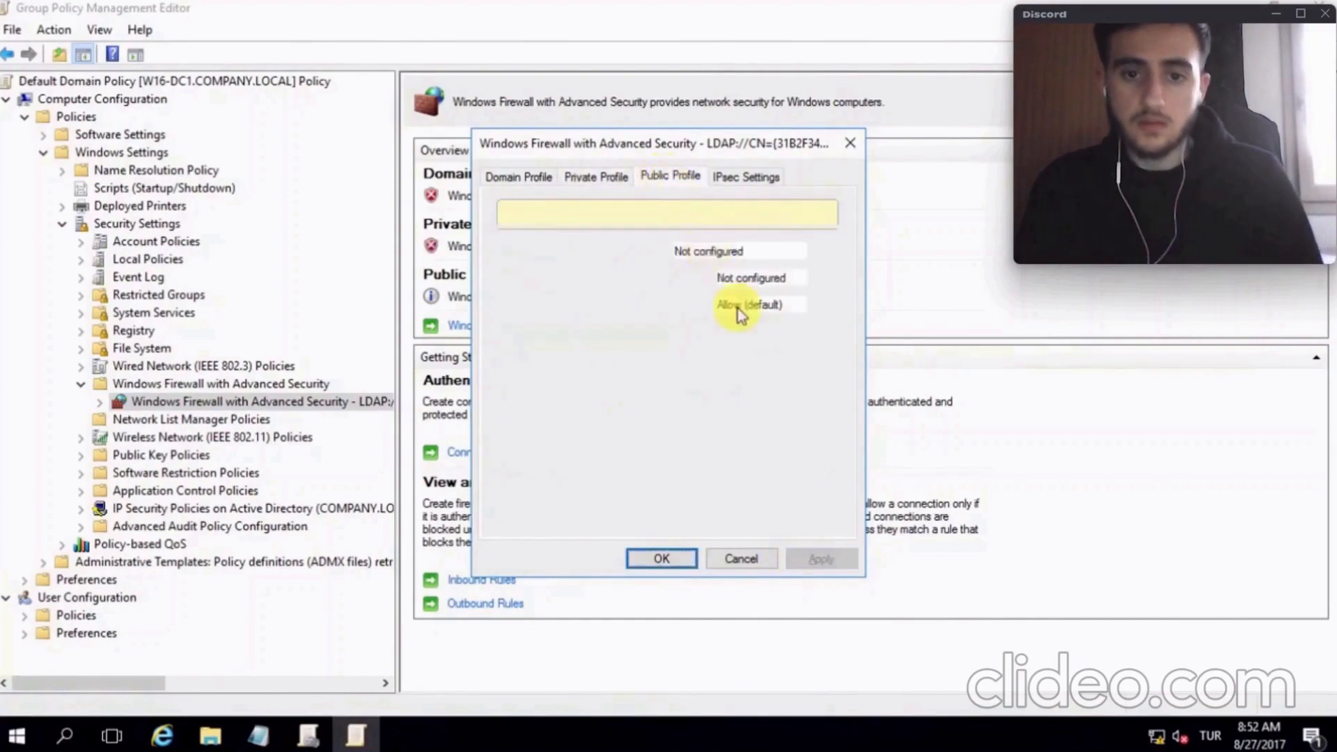
{"action": "left_click", "coordinate": [682, 258]}
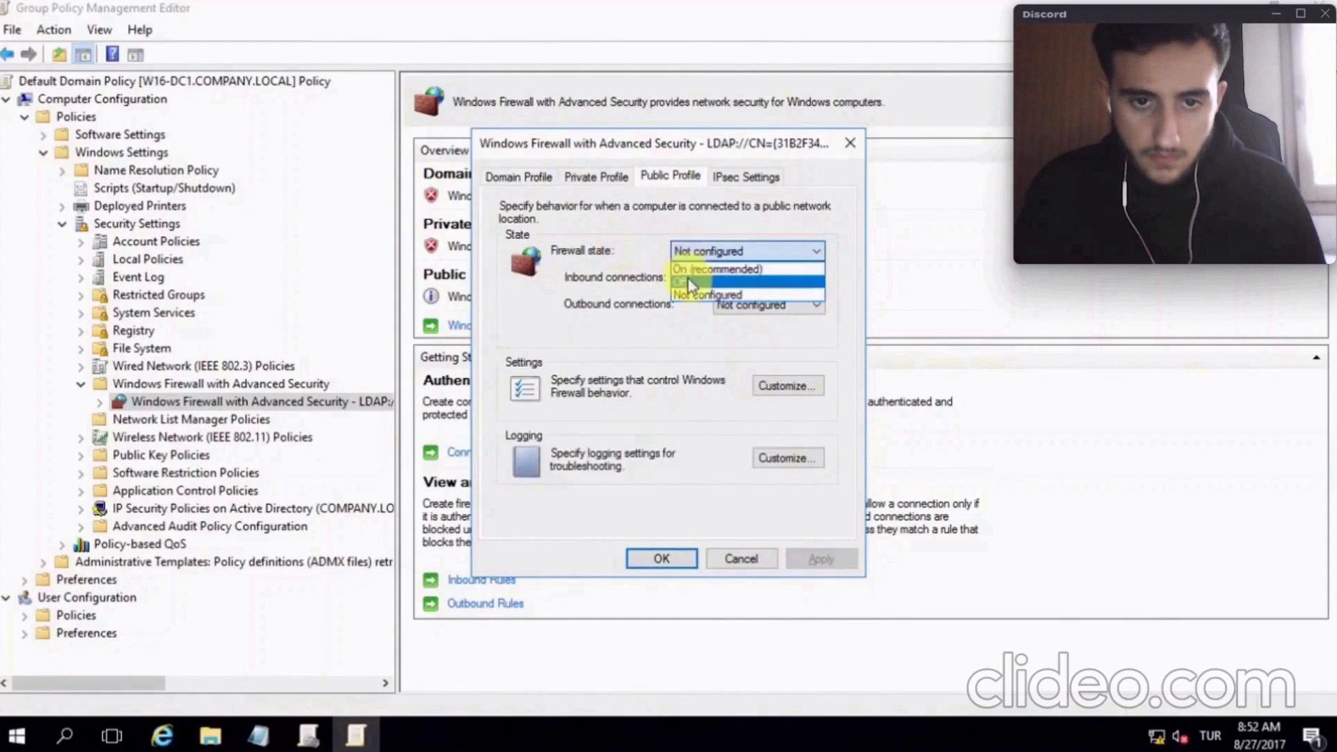
{"action": "left_click", "coordinate": [689, 284]}
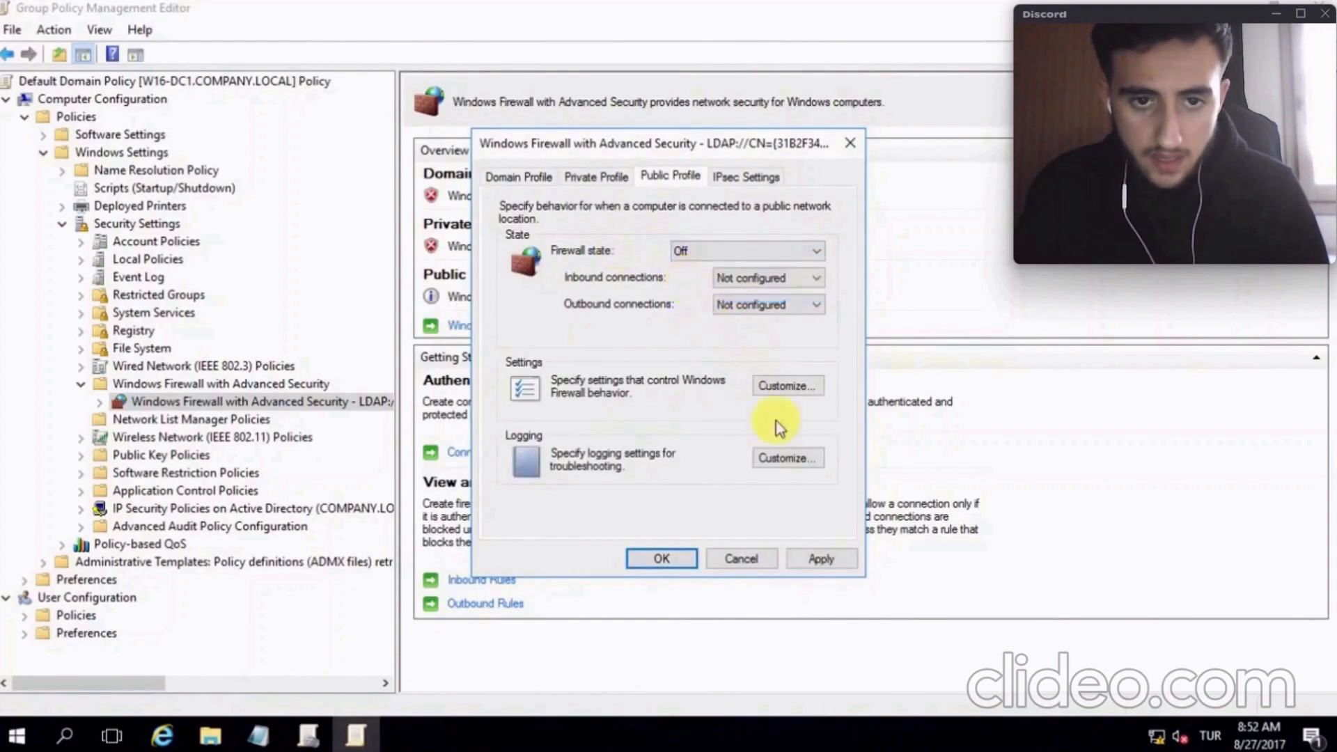
{"action": "left_click", "coordinate": [814, 561]}
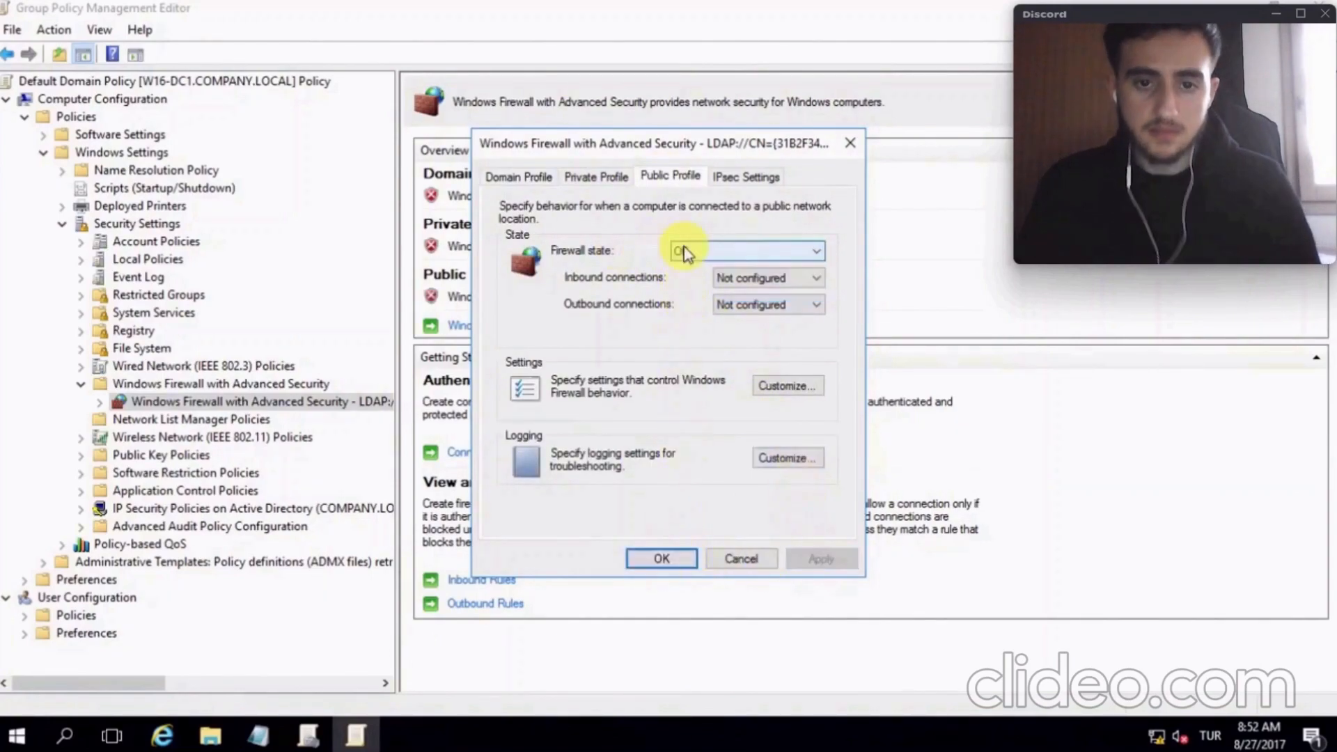
{"action": "left_click", "coordinate": [502, 177]}
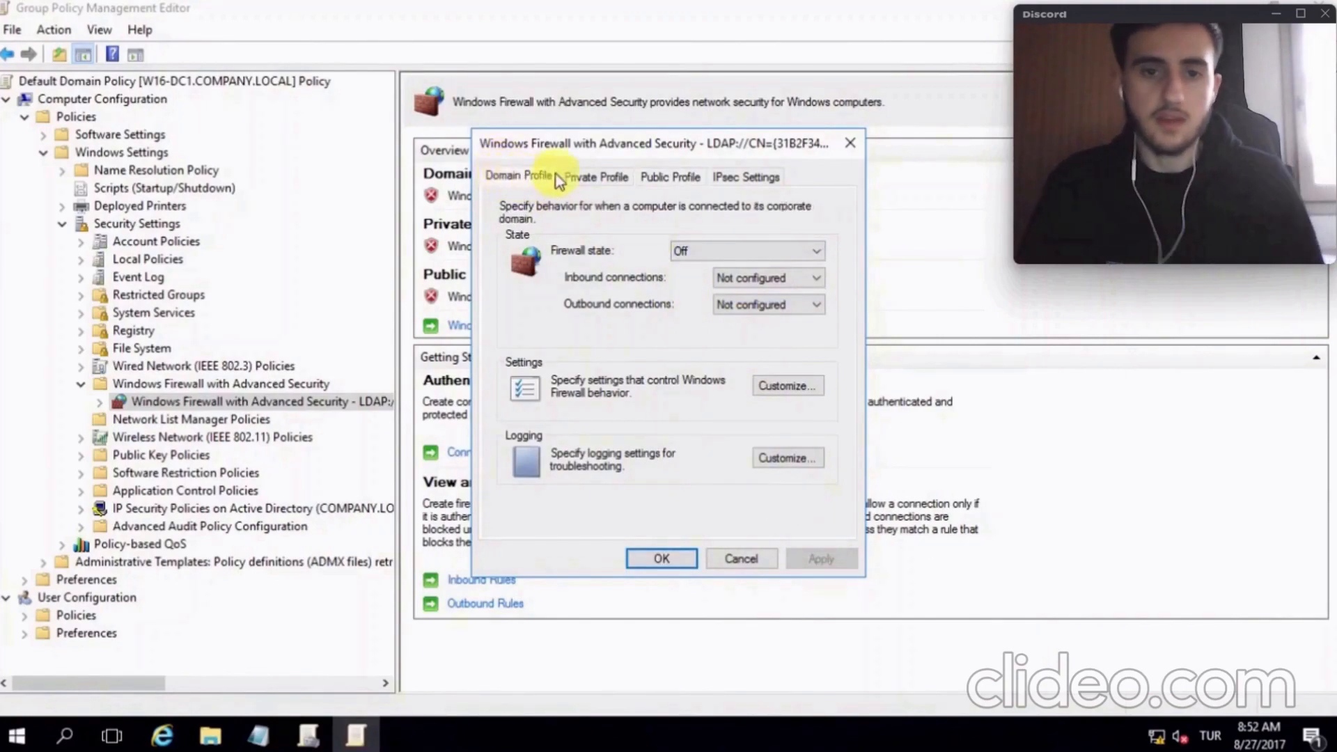
Check the Private and Public Profile settings, confirm the firewall properties, and close the policy editor to get back to the desktop
{"action": "left_click", "coordinate": [582, 178]}
{"action": "left_click", "coordinate": [665, 181]}
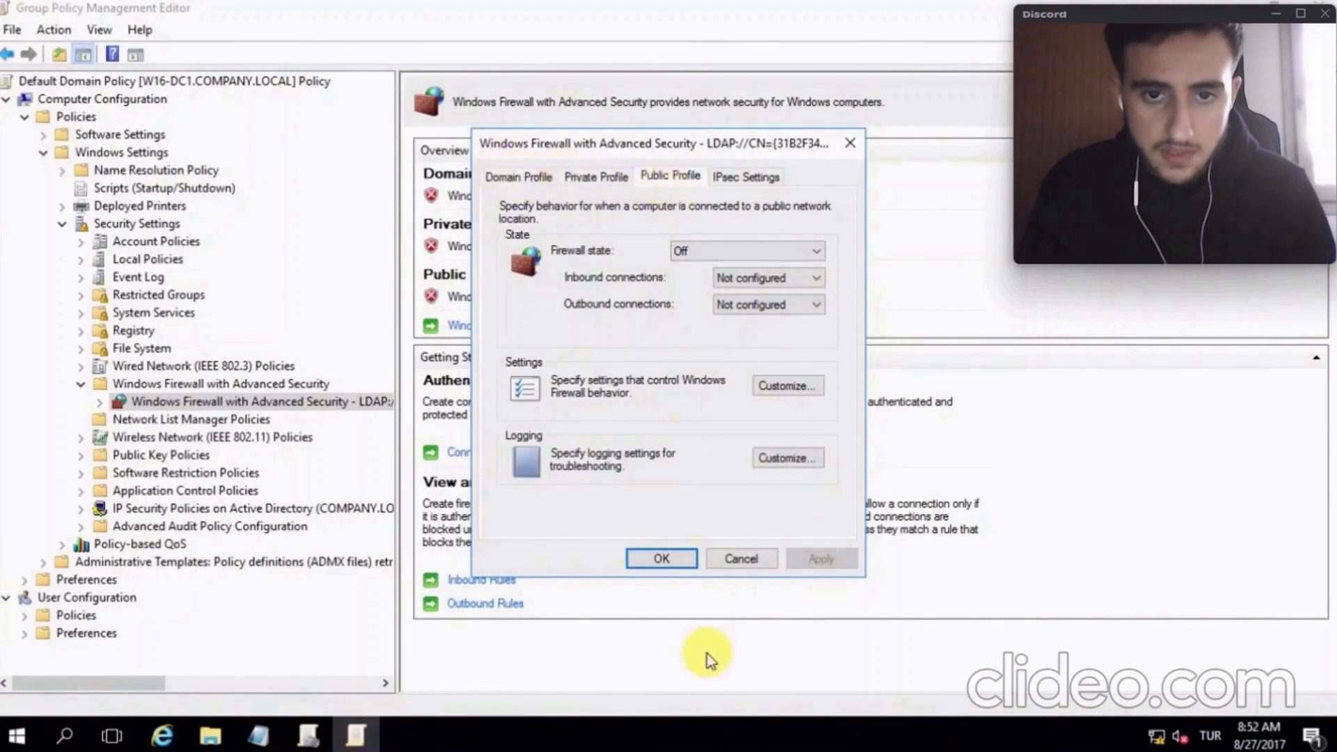
{"action": "left_click", "coordinate": [651, 560]}
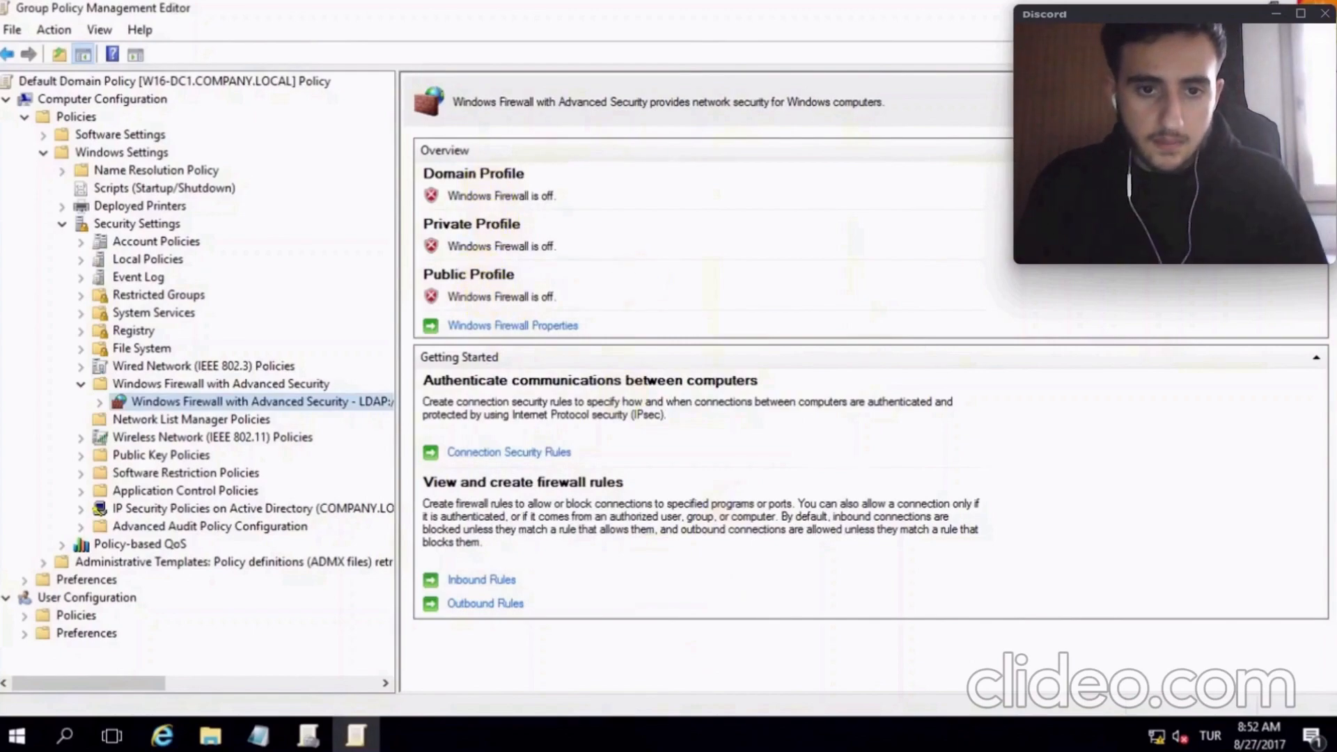
{"action": "key", "text": "alt+F4"}
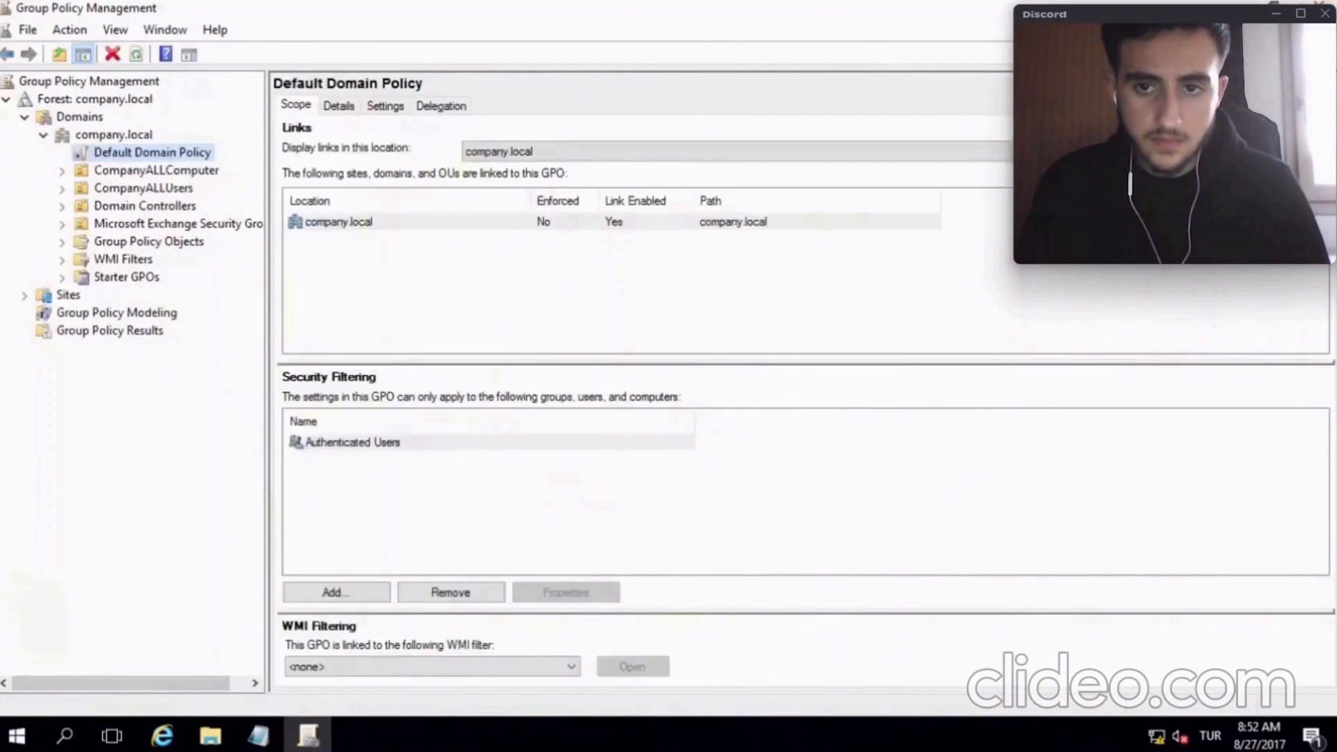
{"action": "key", "text": "super+d"}
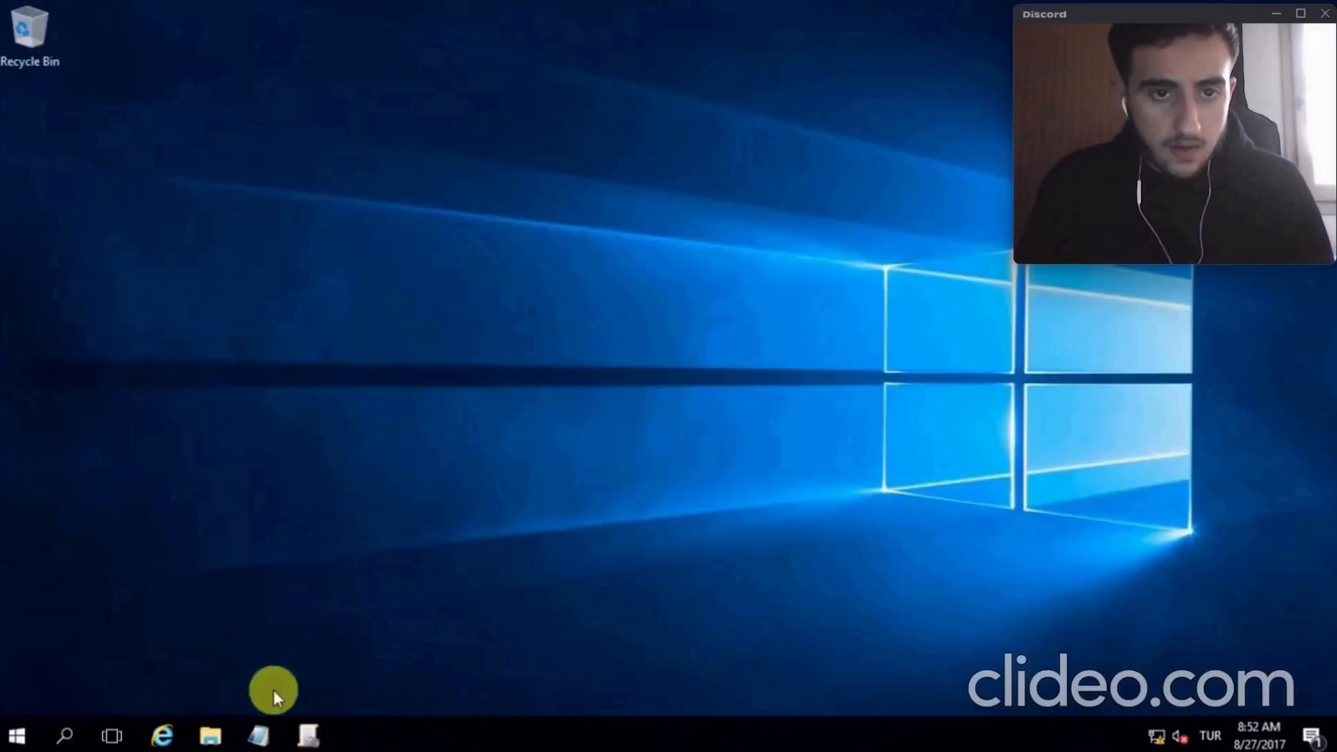
Bring up the Notepad note and add the line "Go to client" below its title
{"action": "left_click", "coordinate": [270, 733]}
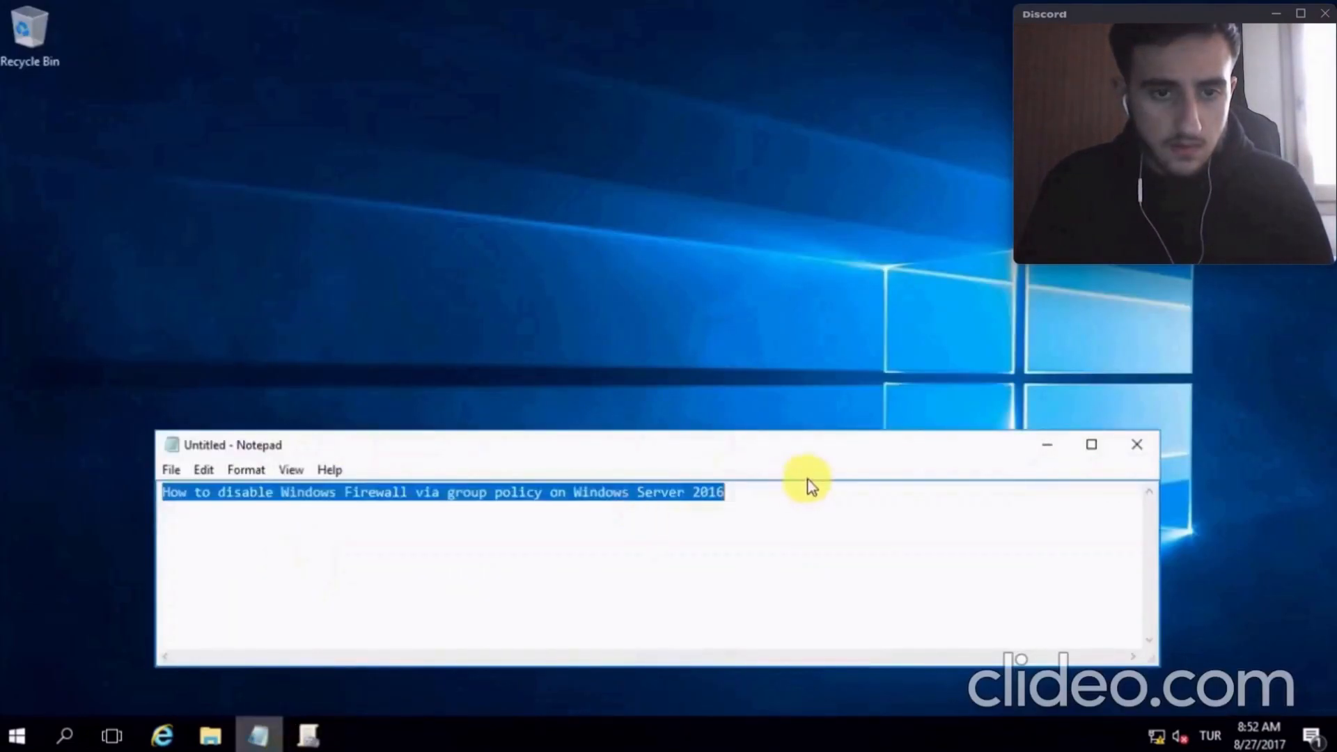
{"action": "left_click", "coordinate": [781, 502]}
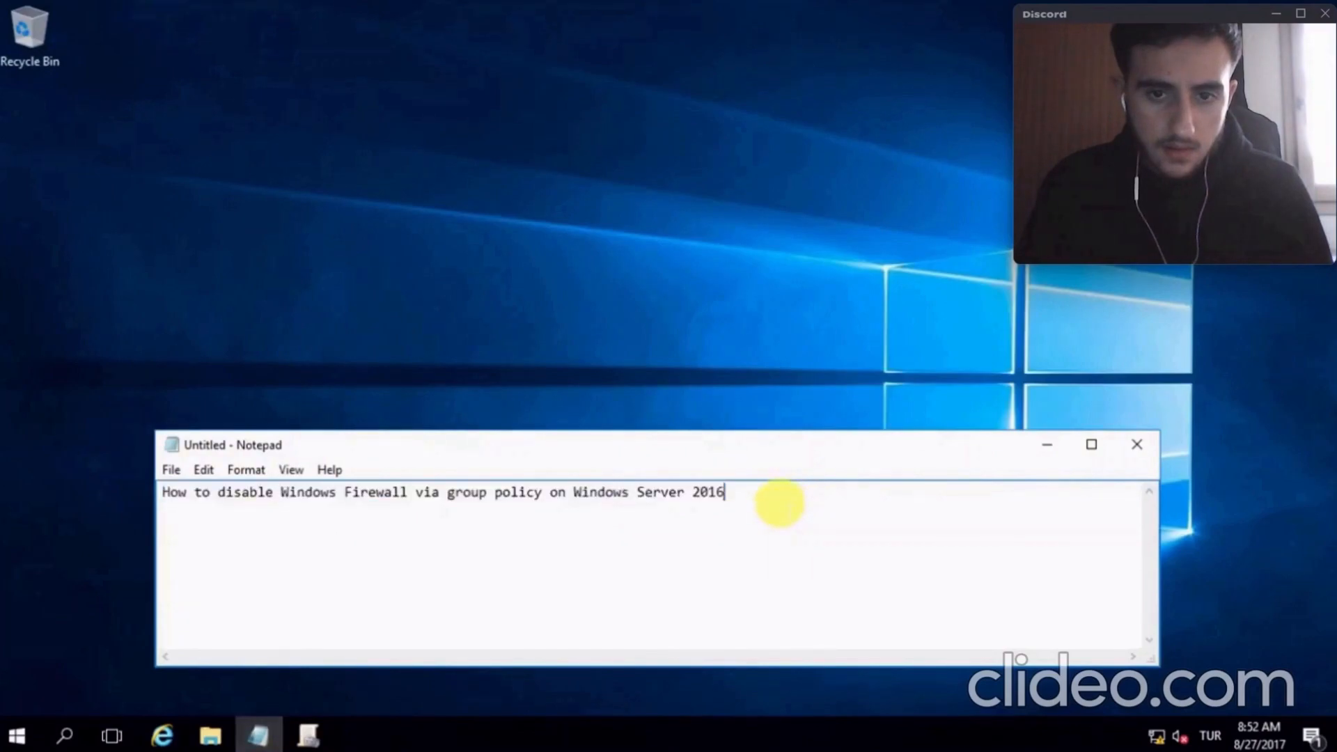
{"action": "key", "text": "Return"}
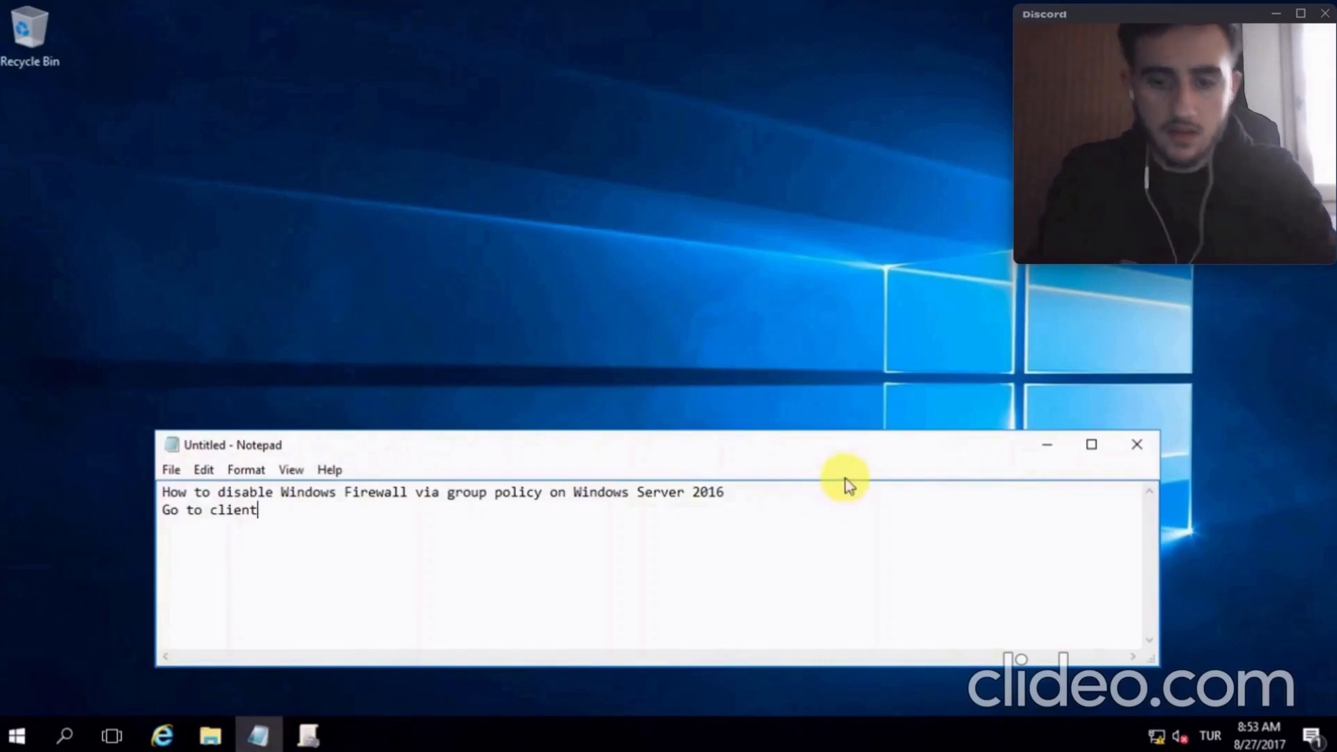
Switch to the client computer and open Control Panel with the Run command "control panel"
{"action": "left_click", "coordinate": [1196, 619]}
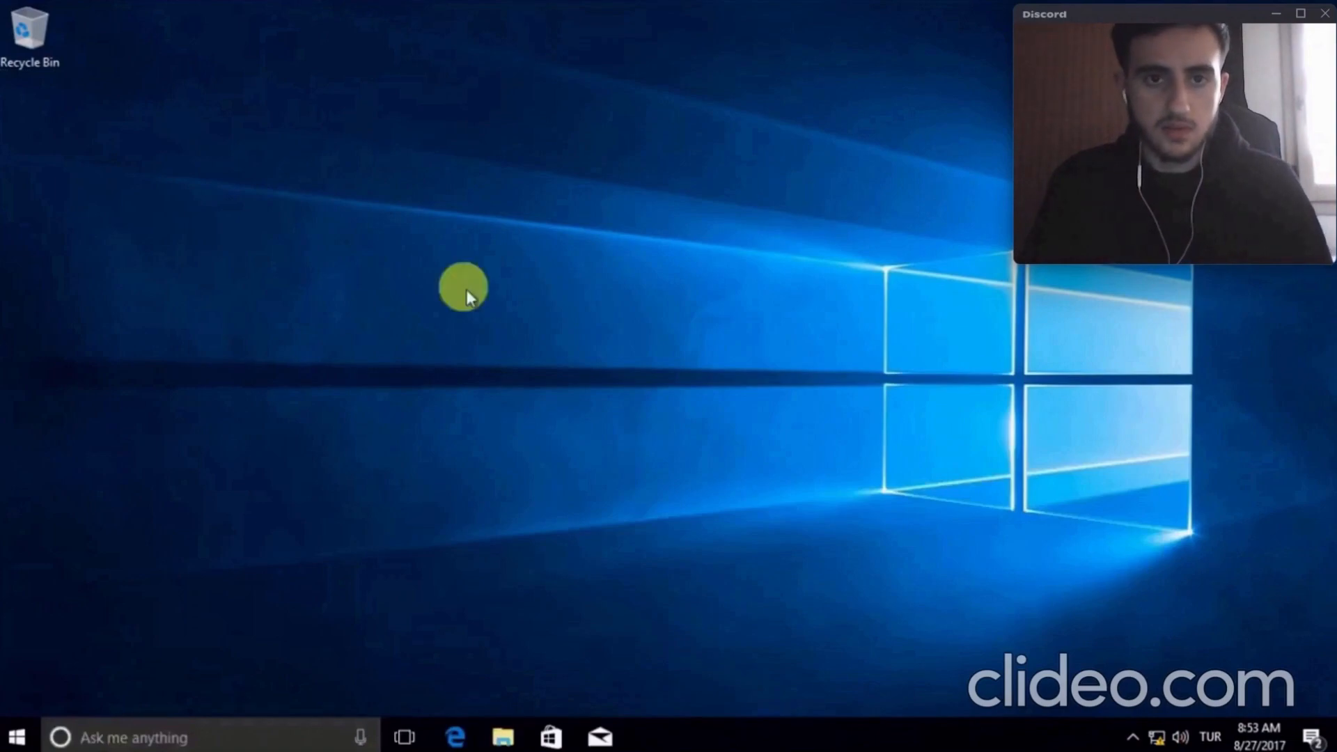
{"action": "right_click", "coordinate": [28, 731]}
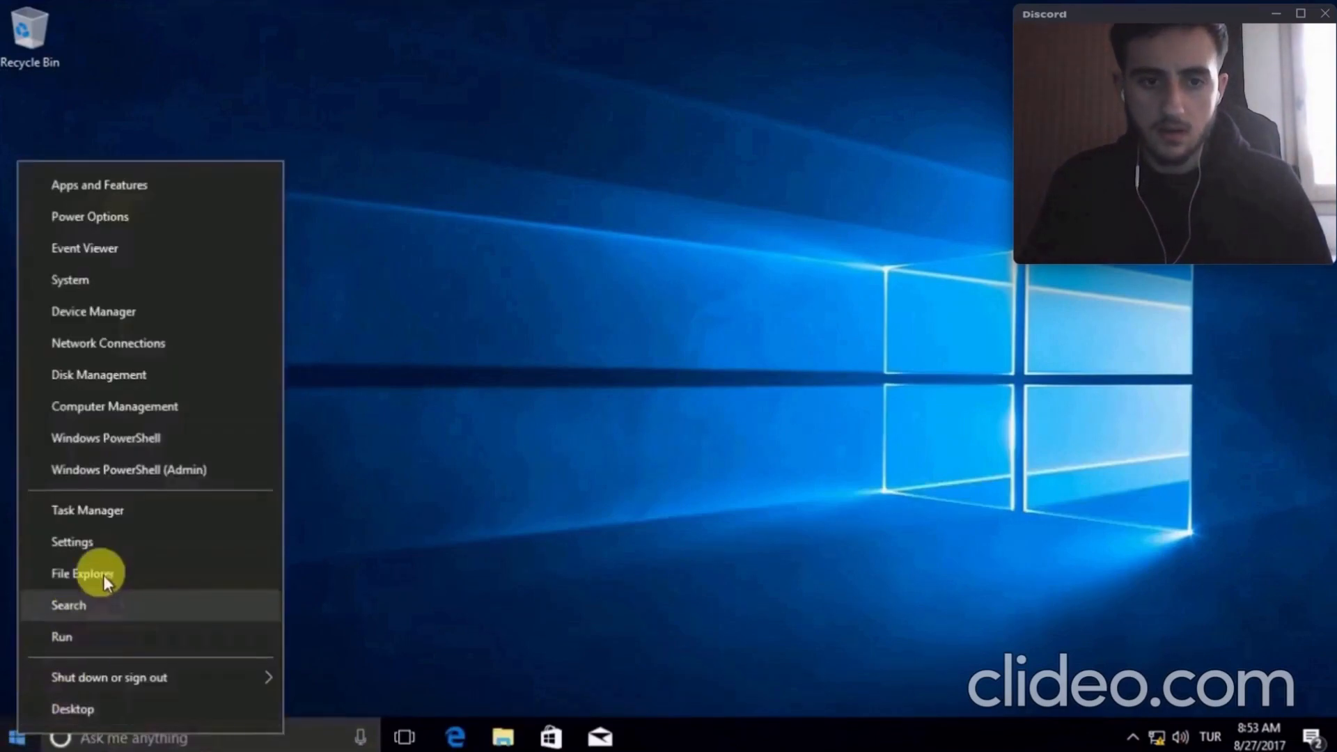
{"action": "left_click", "coordinate": [74, 638]}
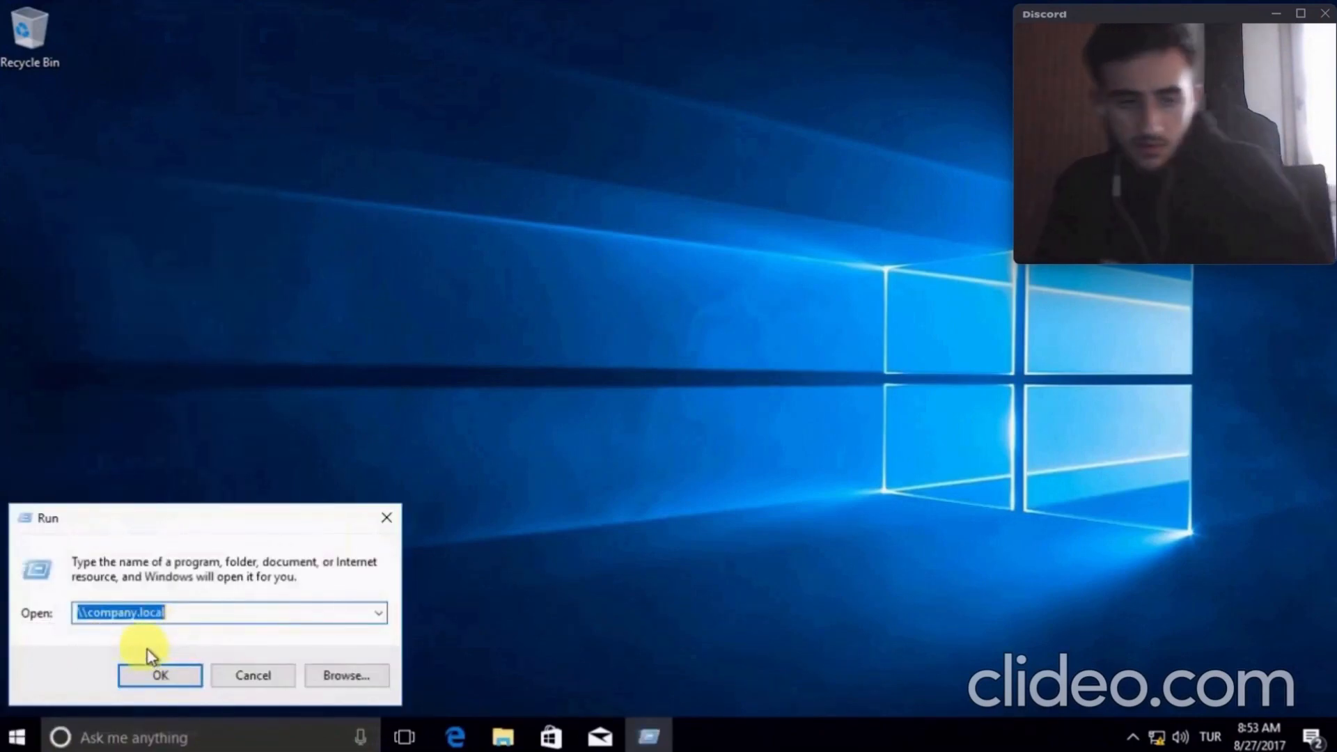
{"action": "type", "text": "cont"}
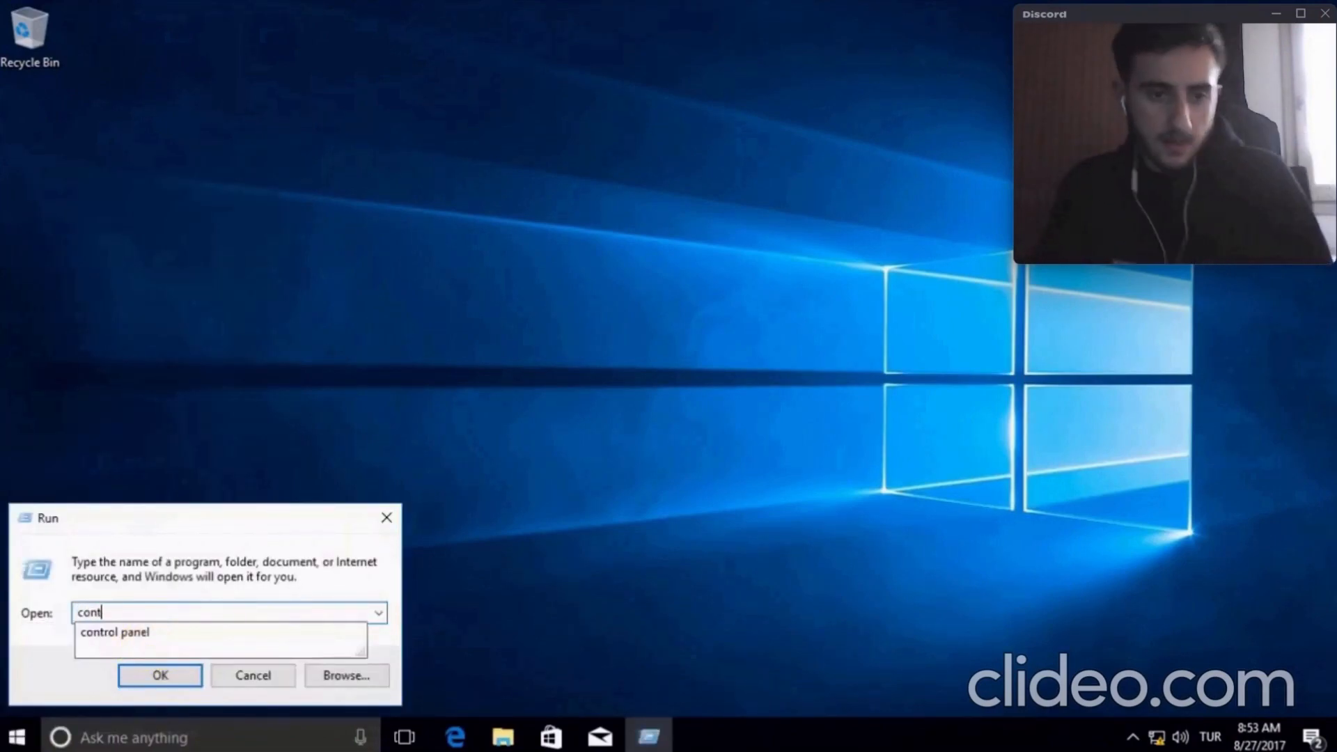
{"action": "key", "text": "Down"}
{"action": "key", "text": "Return"}
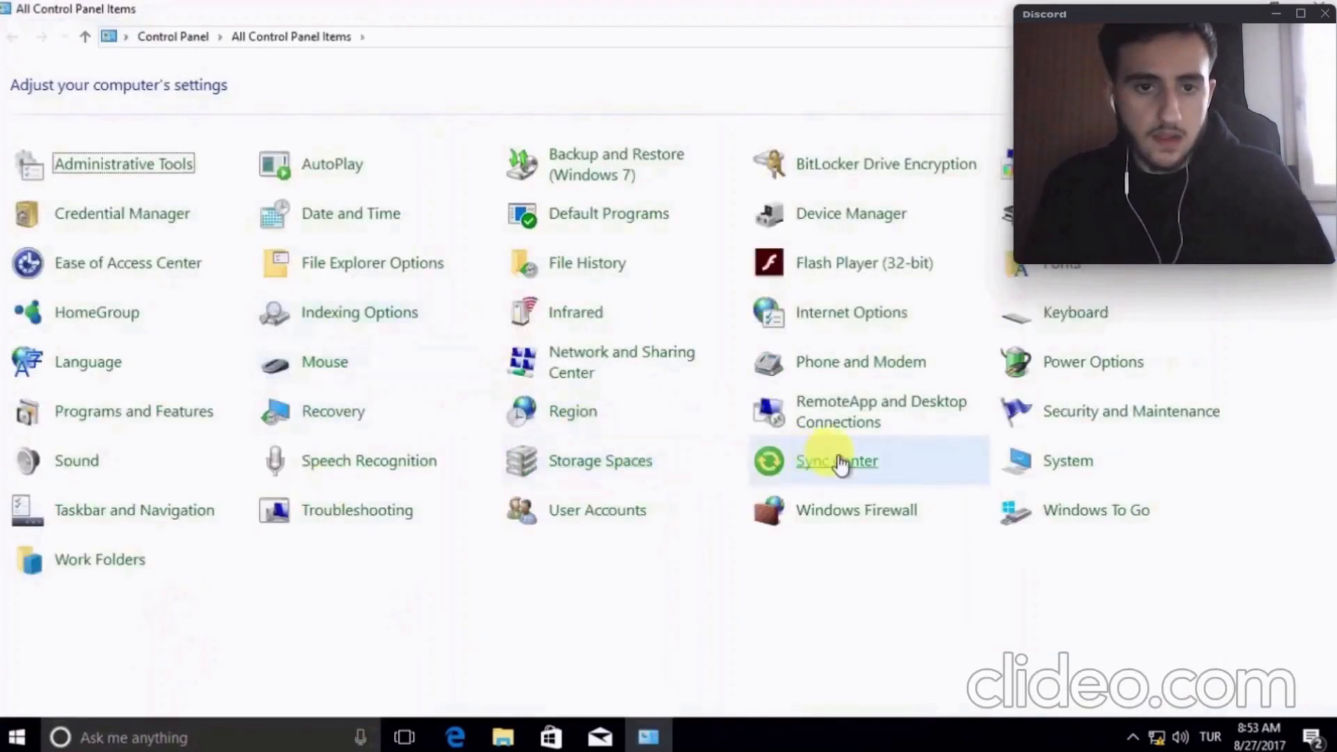
Examine the client's Windows Firewall state for the guest or public networks, collapse that section, and close the window
{"action": "left_click", "coordinate": [853, 515]}
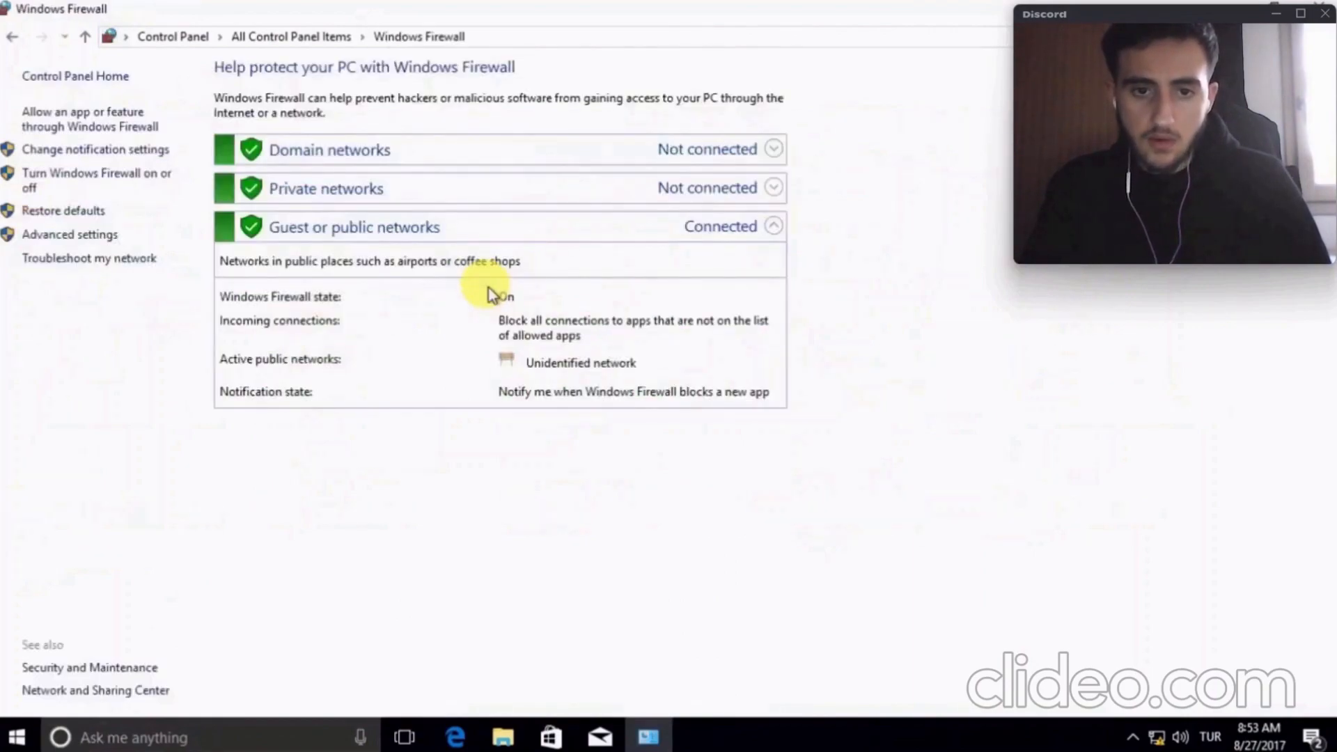
{"action": "left_click", "coordinate": [418, 239]}
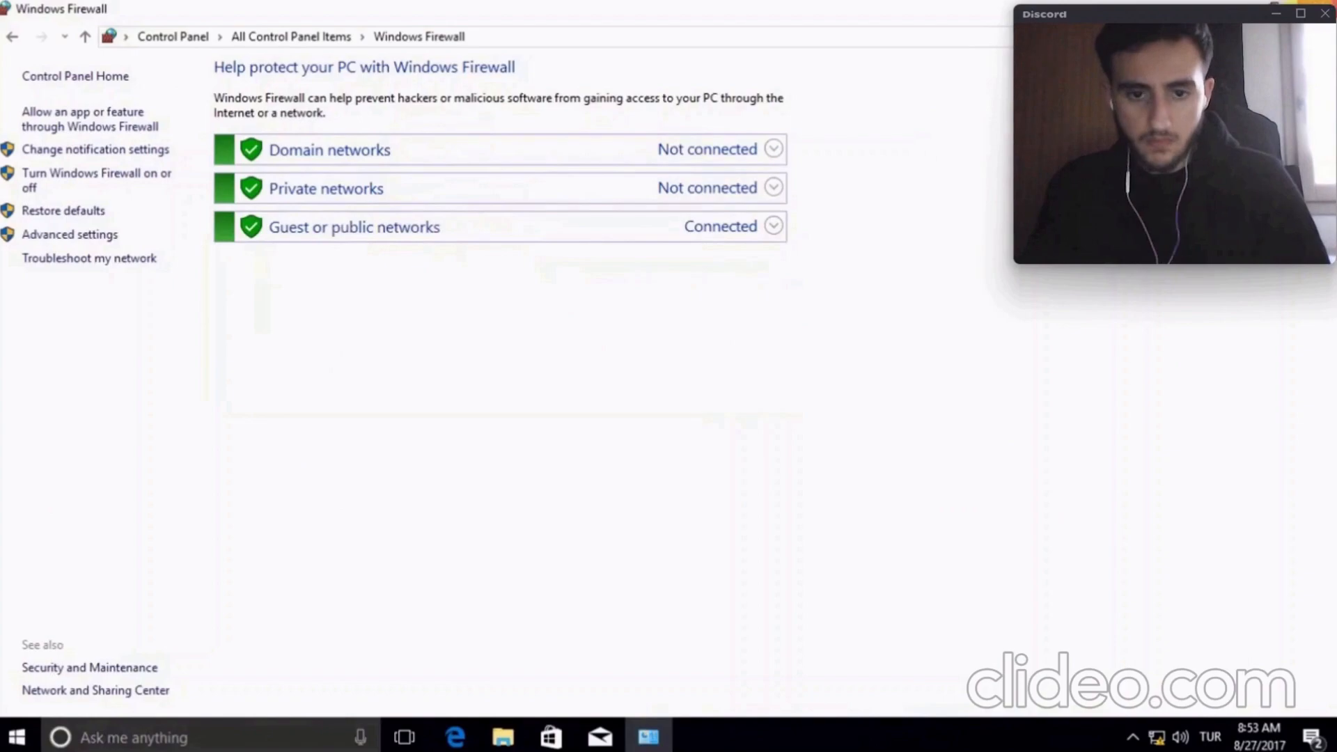
{"action": "key", "text": "alt+F4"}
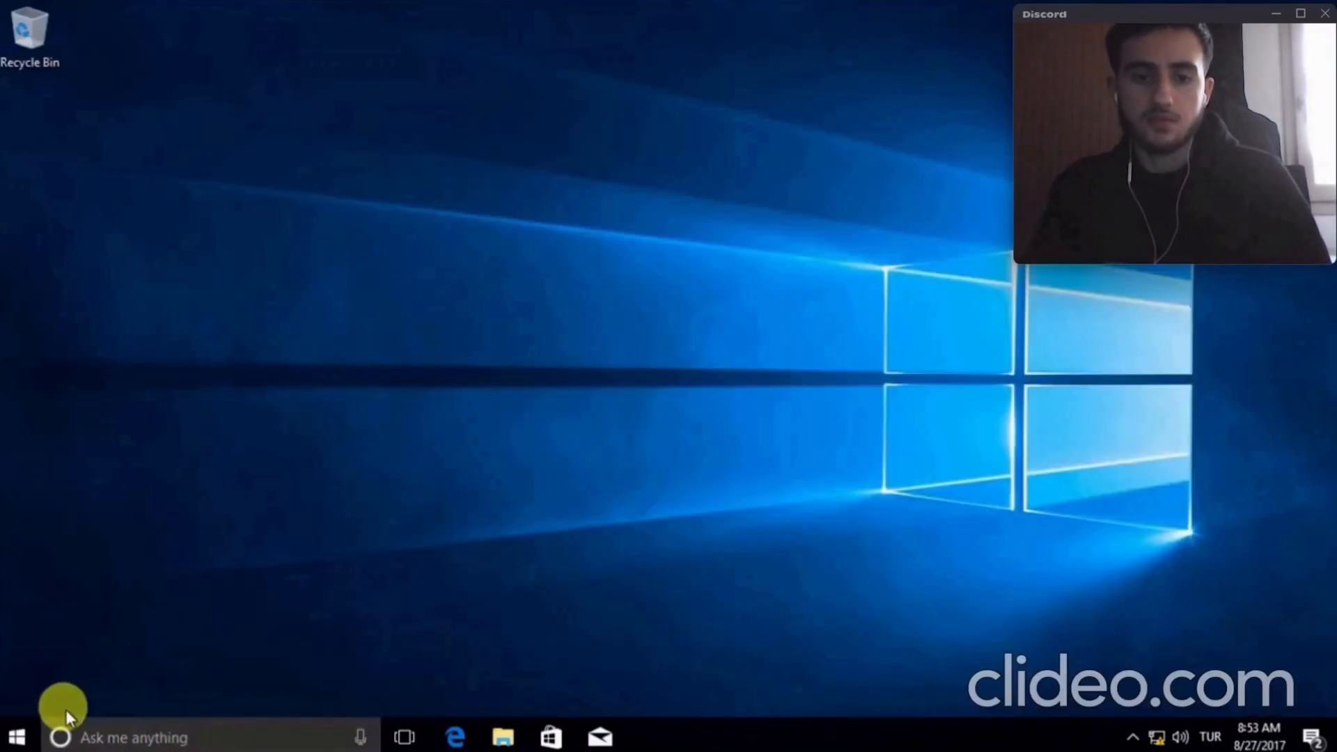
Reopen Control Panel through Run, view the signed-in account in User Accounts, and return to the full list of items
{"action": "right_click", "coordinate": [18, 736]}
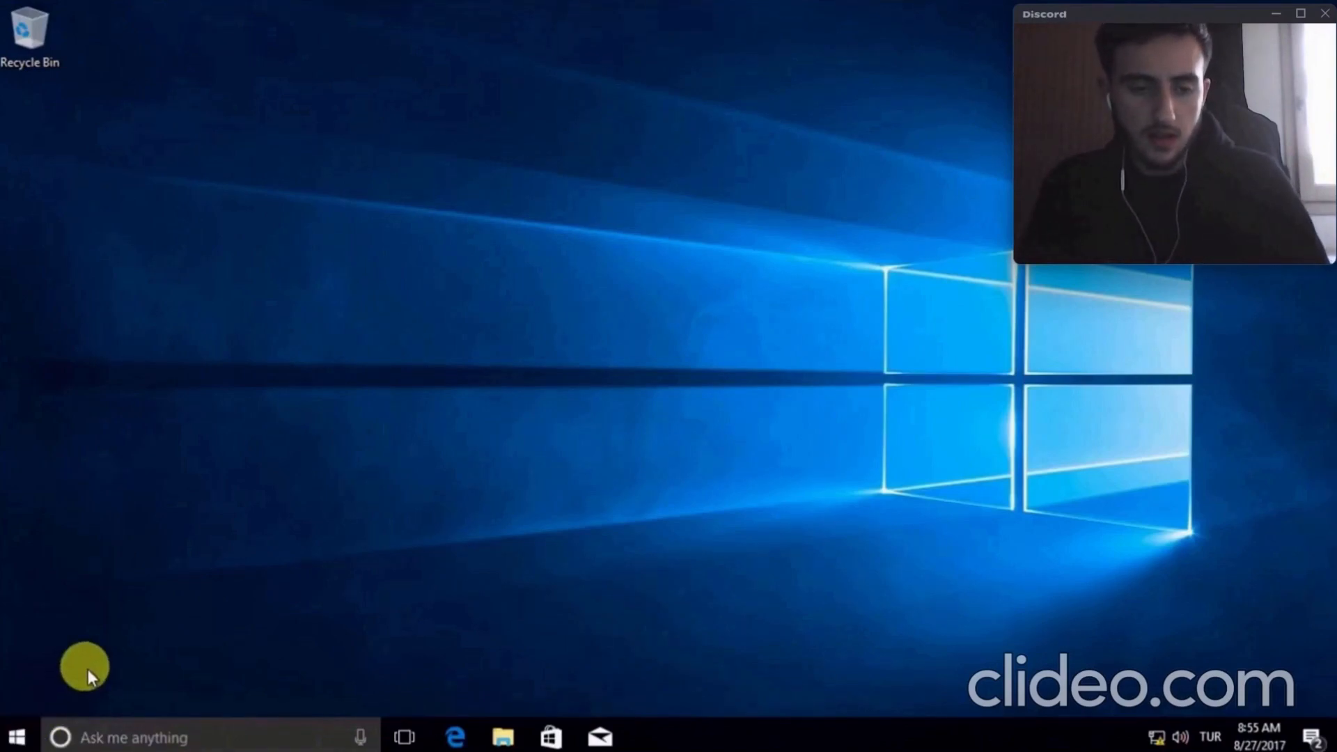
{"action": "right_click", "coordinate": [30, 732]}
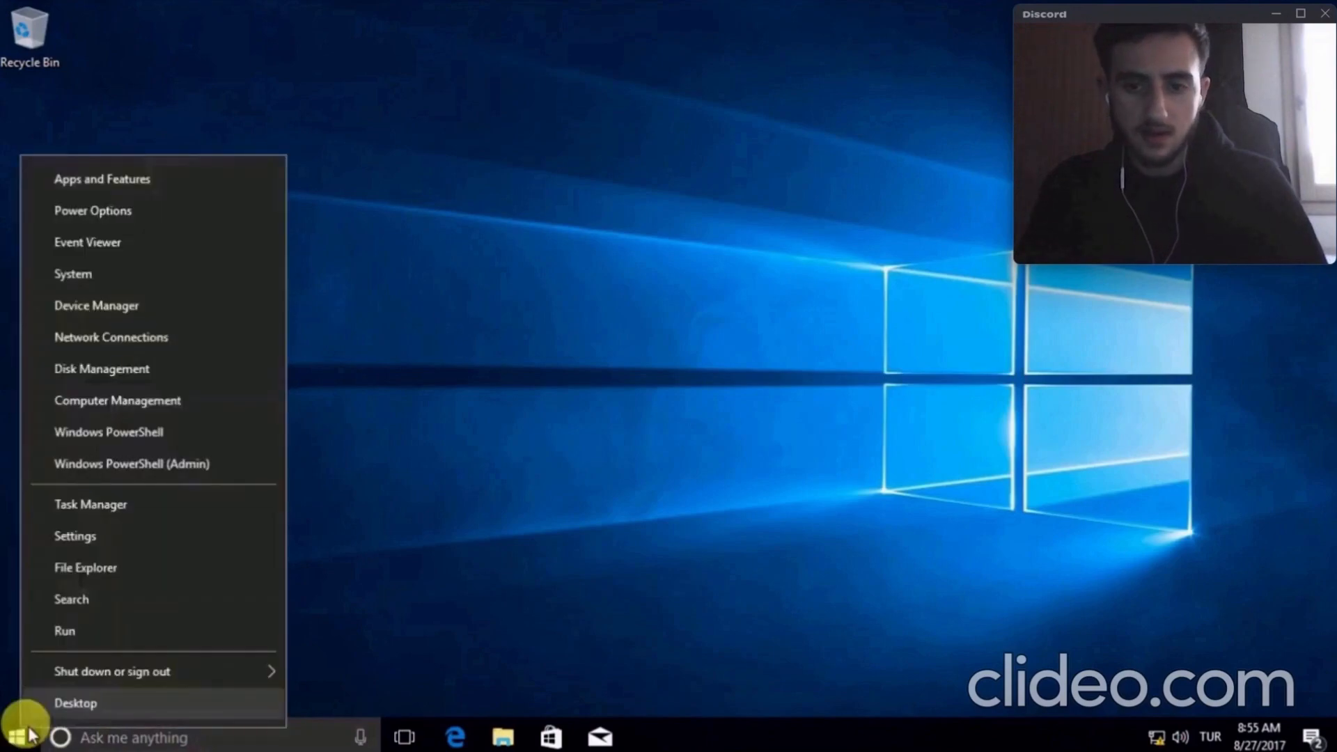
{"action": "left_click", "coordinate": [93, 634]}
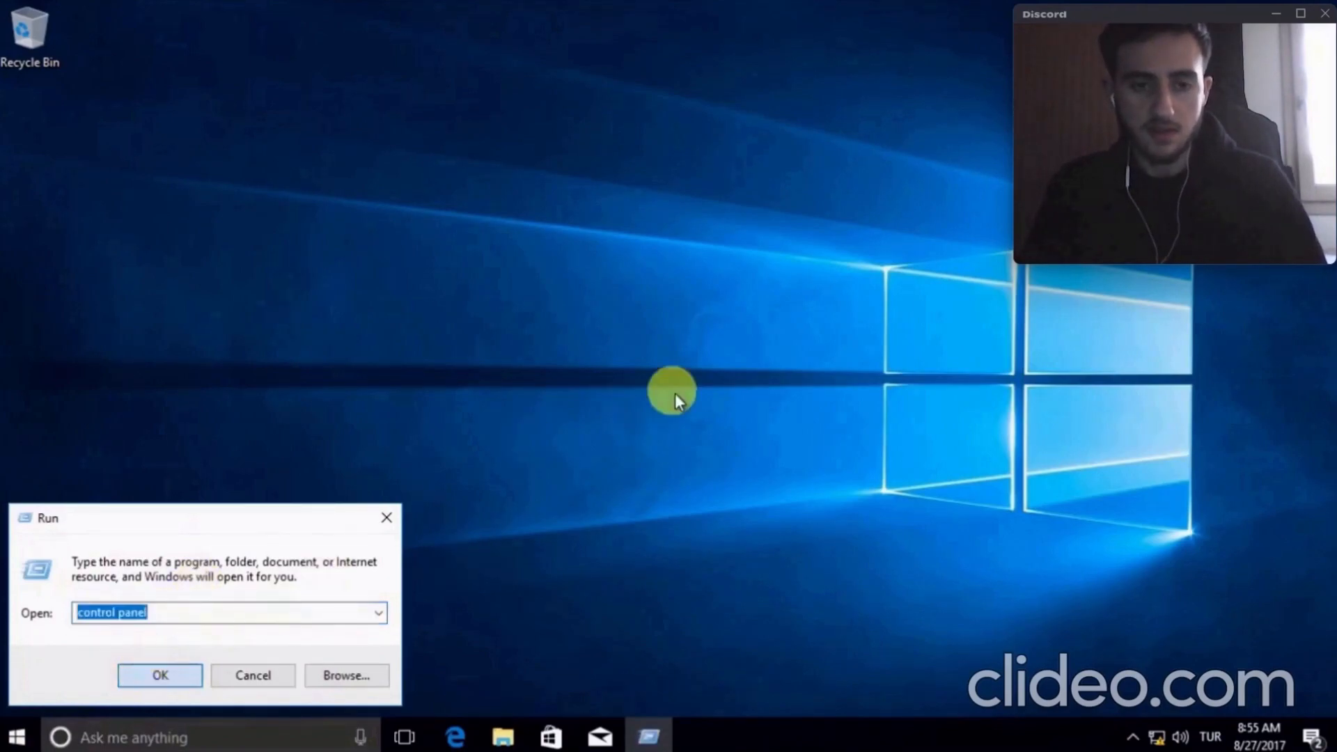
{"action": "key", "text": "Escape"}
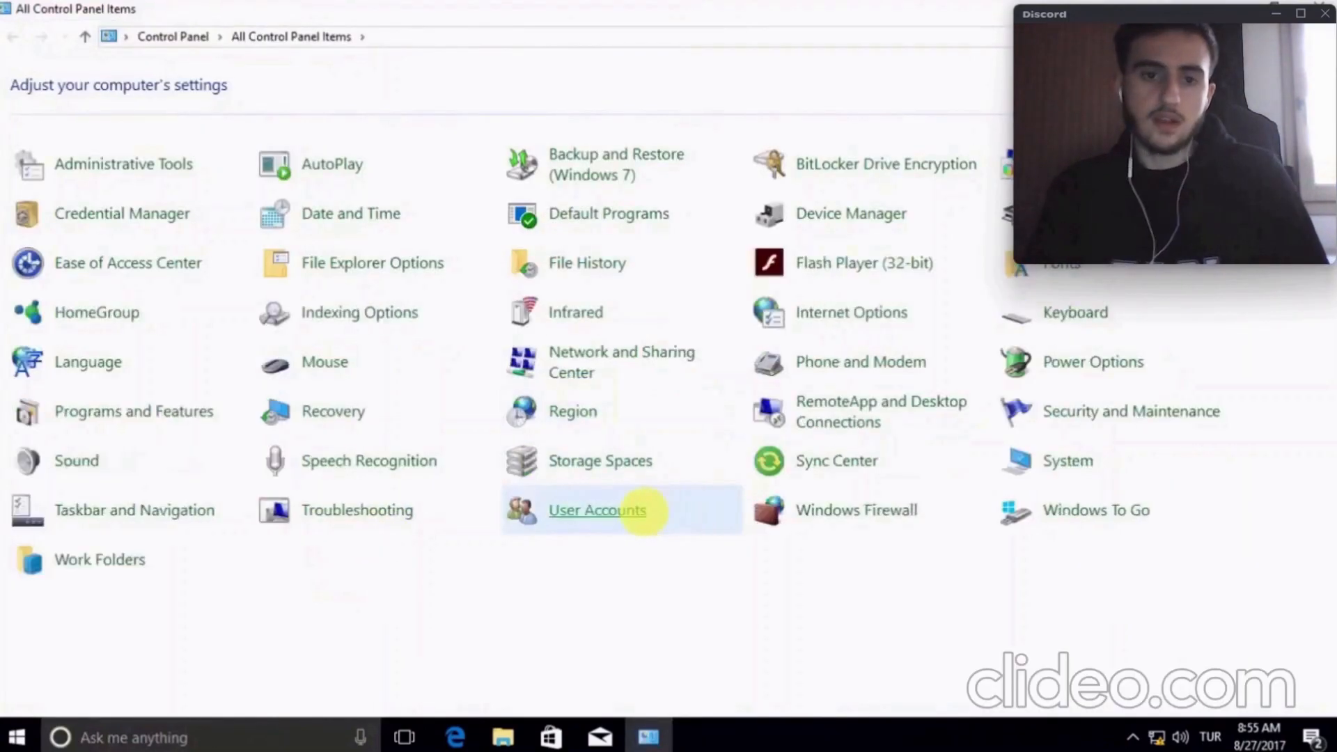
{"action": "left_click", "coordinate": [644, 511]}
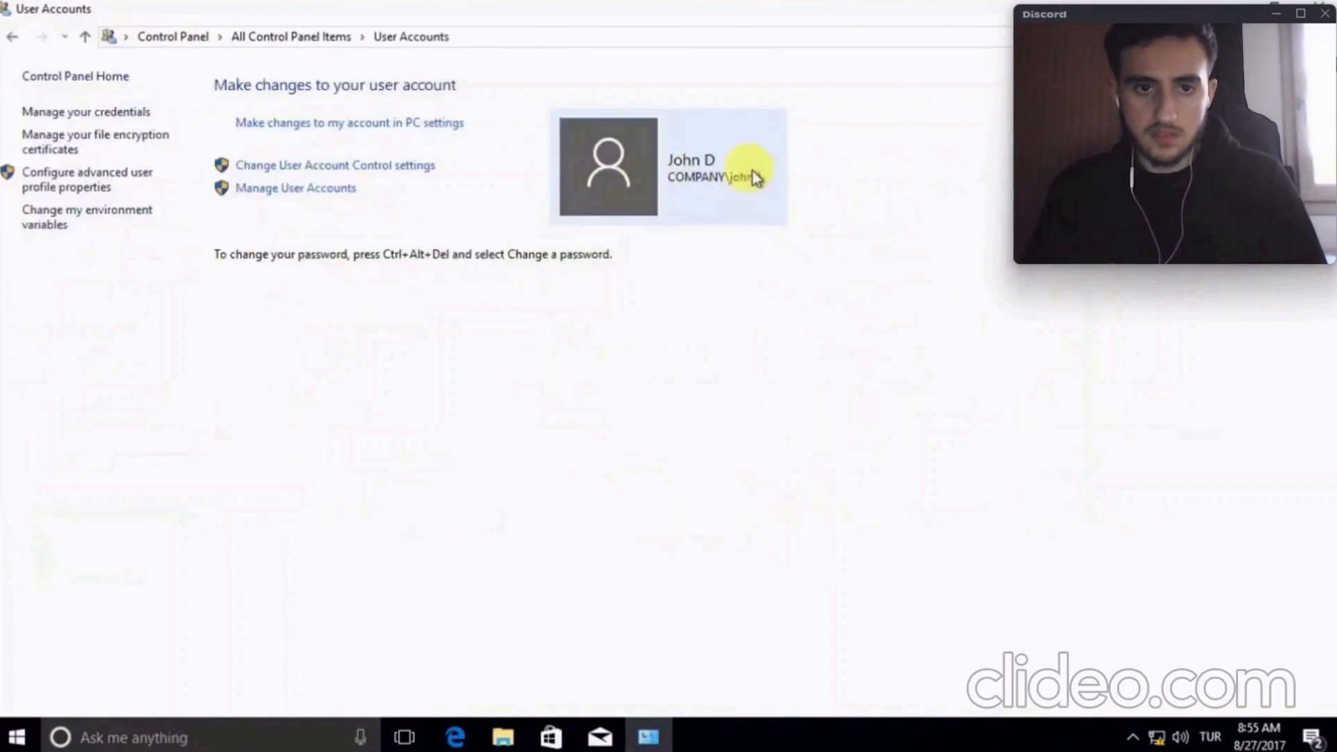
{"action": "left_click", "coordinate": [14, 37]}
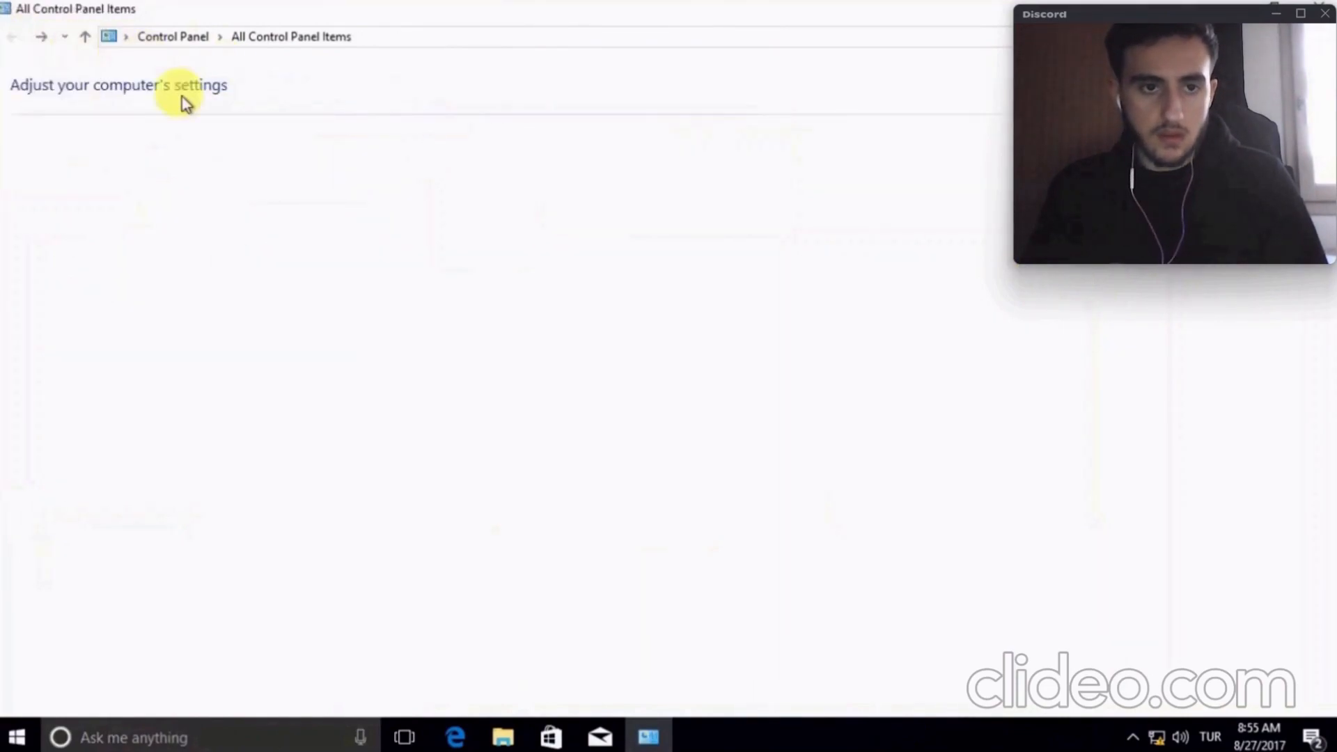